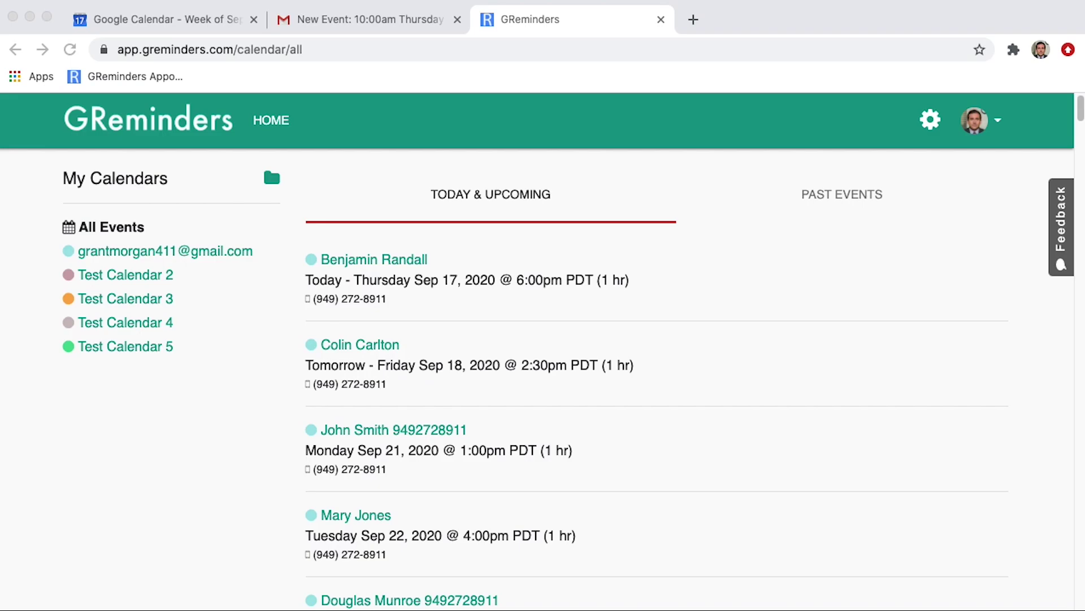
Open the Available Connectors list under Connected Services, showing Zoom, GoToMeeting and Webex.
{"action": "left_click", "coordinate": [980, 130]}
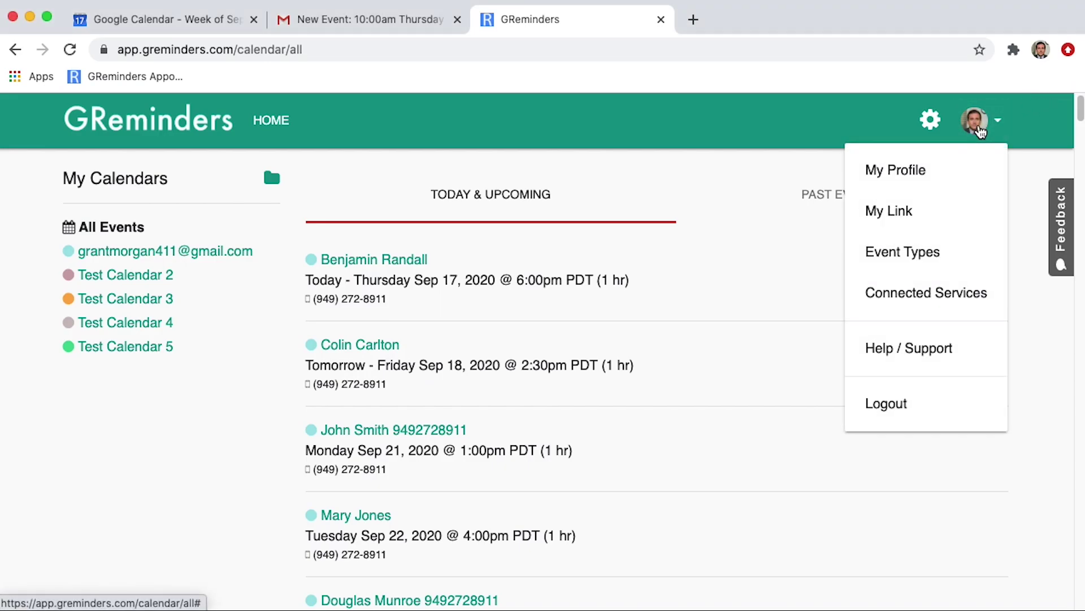
{"action": "left_click", "coordinate": [929, 300]}
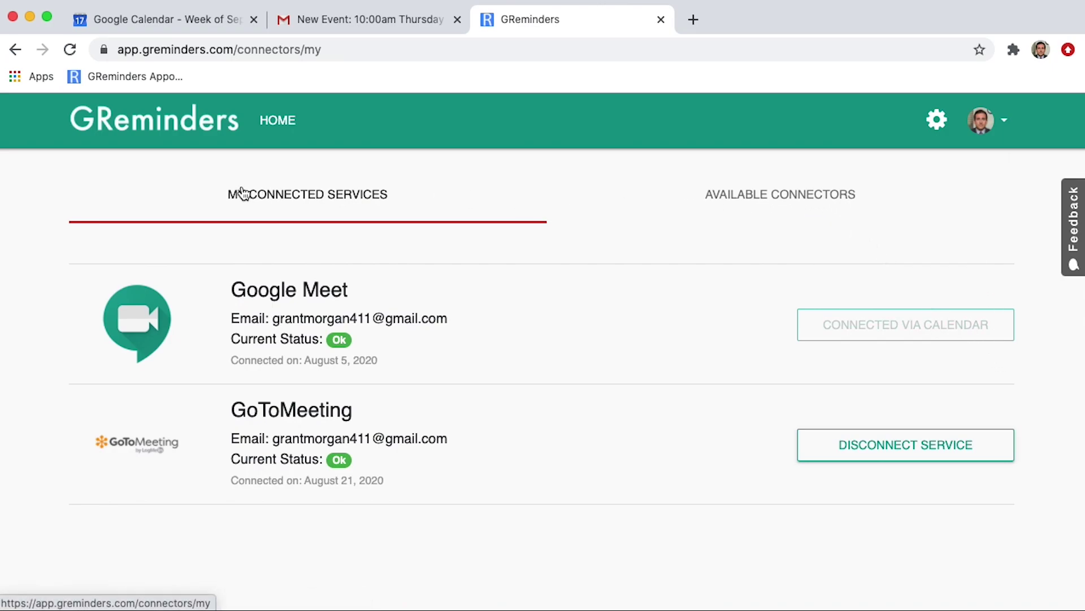
{"action": "left_click", "coordinate": [762, 202]}
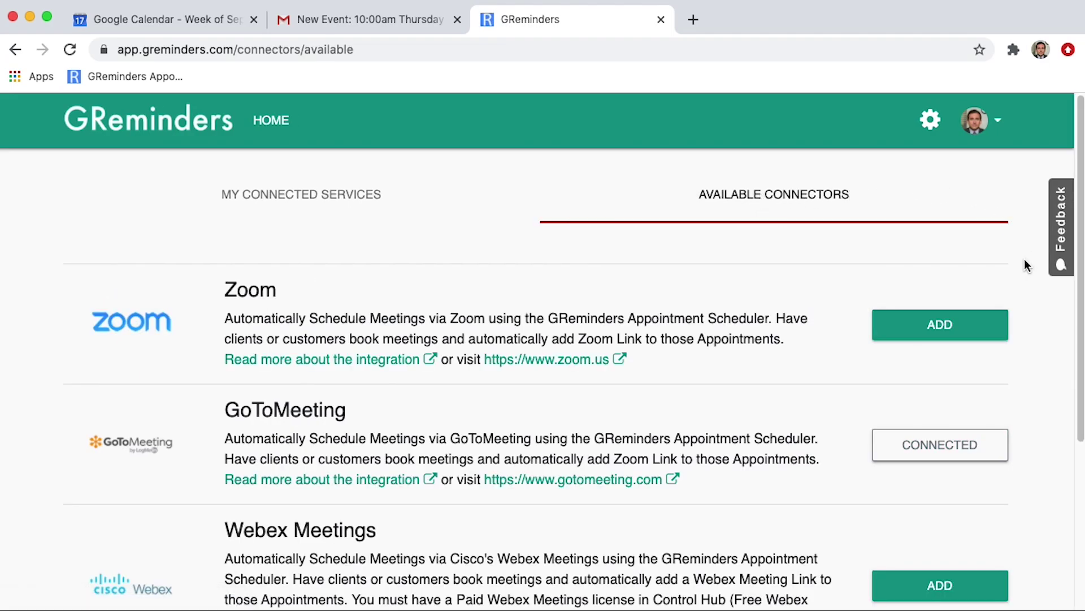
Add the Zoom connector and authorize GReminders on Zoom's authorization page.
{"action": "left_click", "coordinate": [932, 333]}
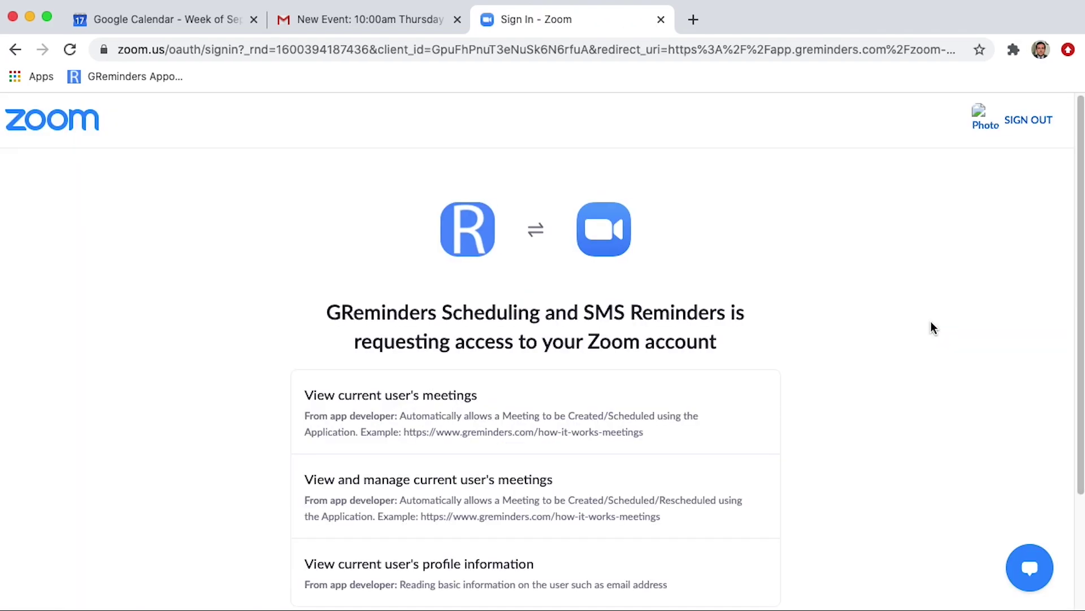
{"action": "scroll", "coordinate": [689, 441], "scroll_direction": "down", "scroll_amount": 3}
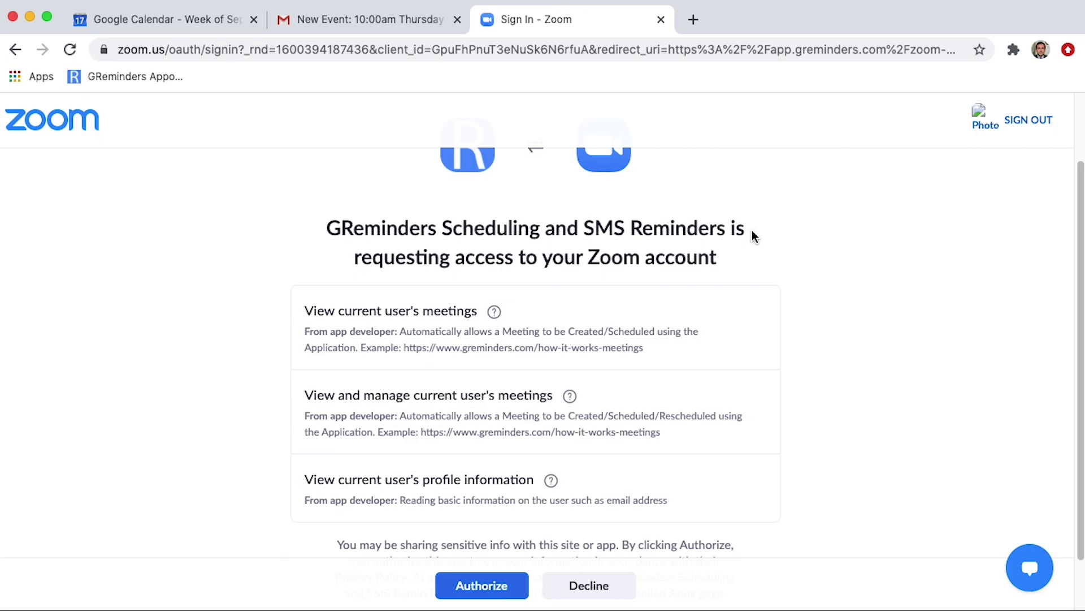
{"action": "scroll", "coordinate": [834, 239], "scroll_direction": "down", "scroll_amount": 1}
{"action": "scroll", "coordinate": [834, 243], "scroll_direction": "down", "scroll_amount": 2}
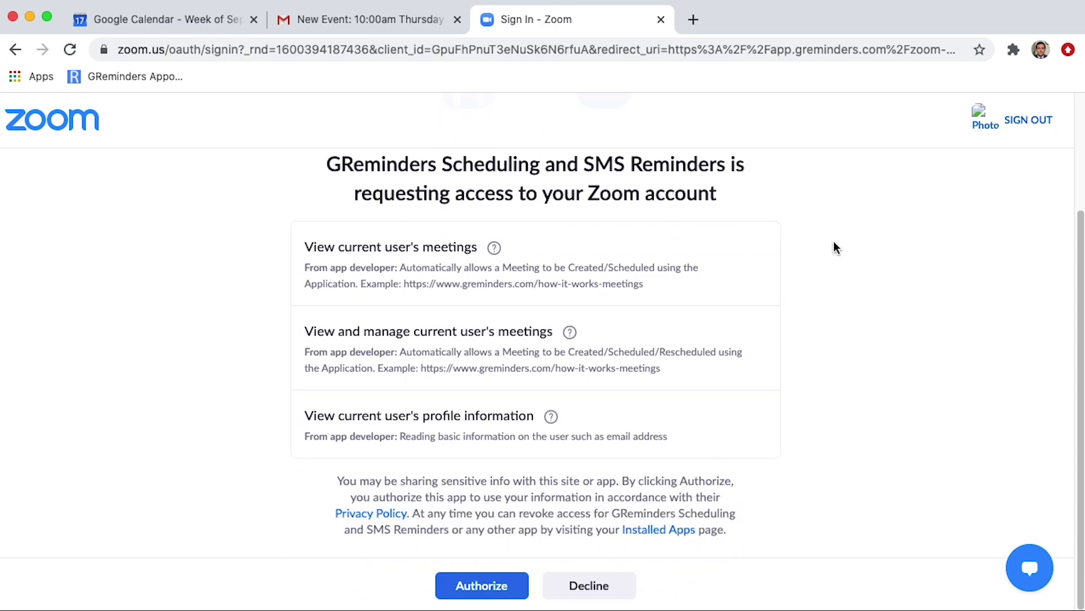
{"action": "left_click", "coordinate": [473, 586]}
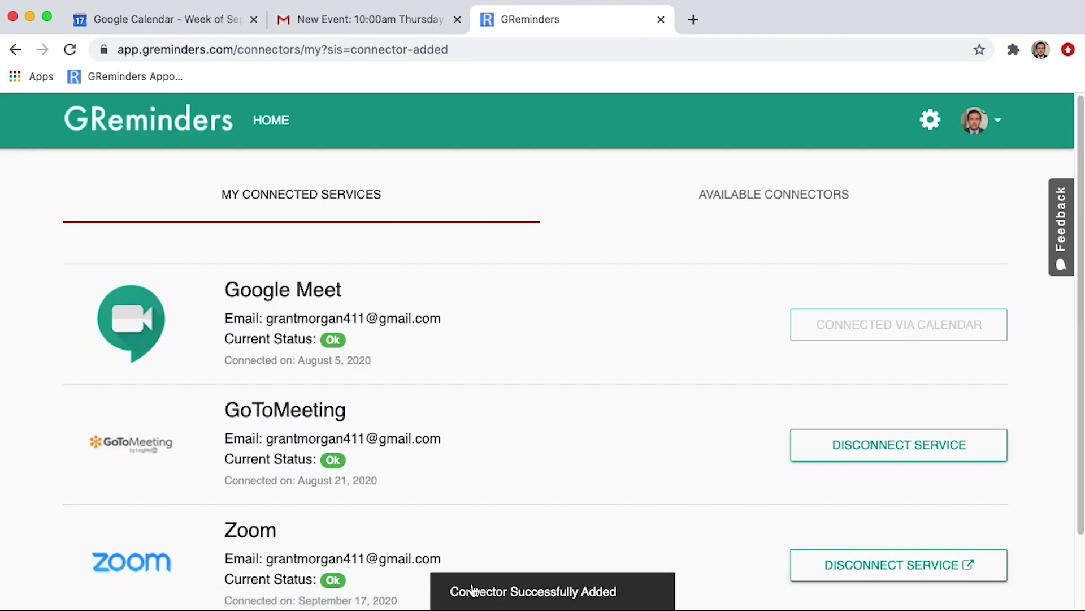
Return to the home page and go to the Event Types page from the account menu.
{"action": "scroll", "coordinate": [575, 438], "scroll_direction": "down", "scroll_amount": 3}
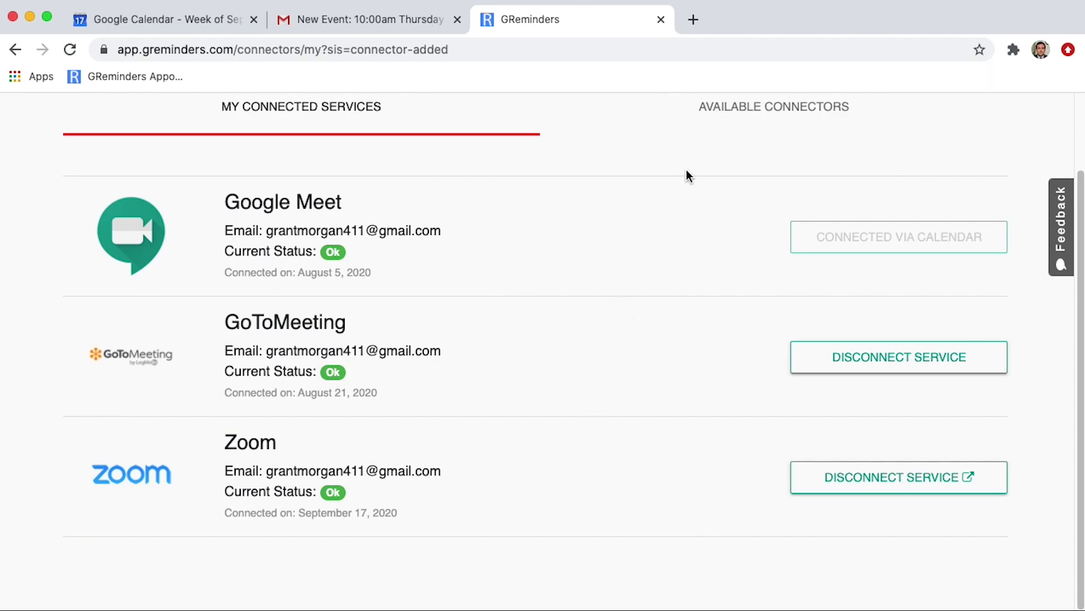
{"action": "scroll", "coordinate": [961, 130], "scroll_direction": "up", "scroll_amount": 3}
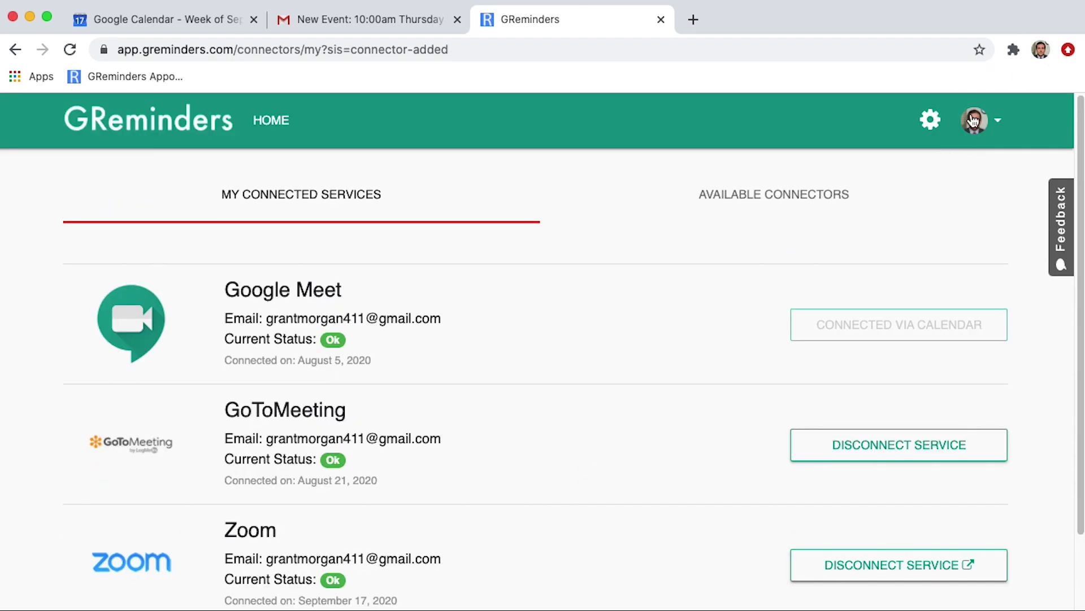
{"action": "left_click", "coordinate": [274, 133]}
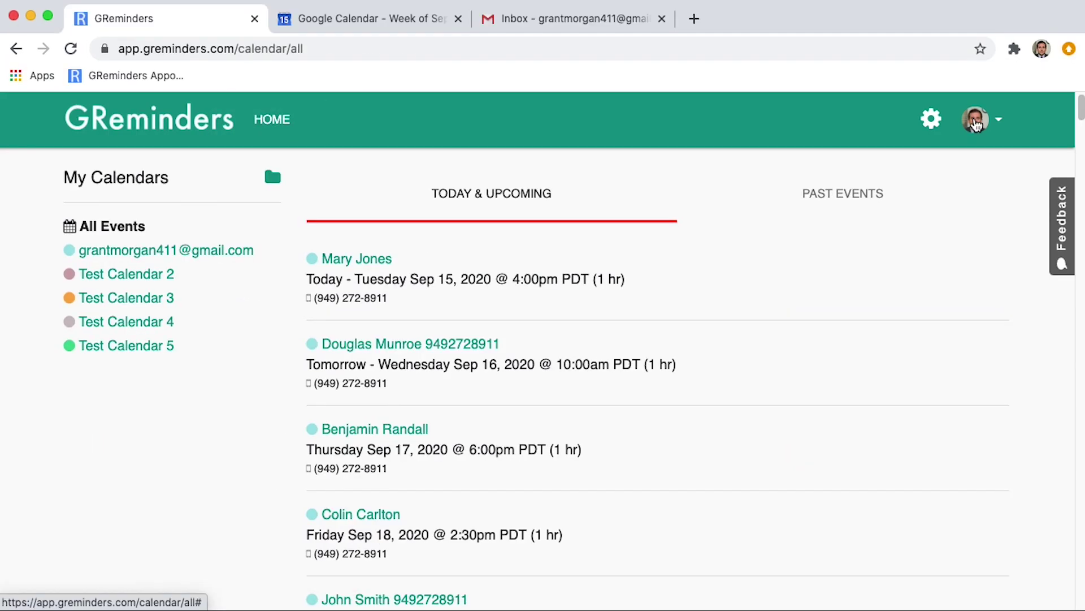
{"action": "left_click", "coordinate": [977, 123]}
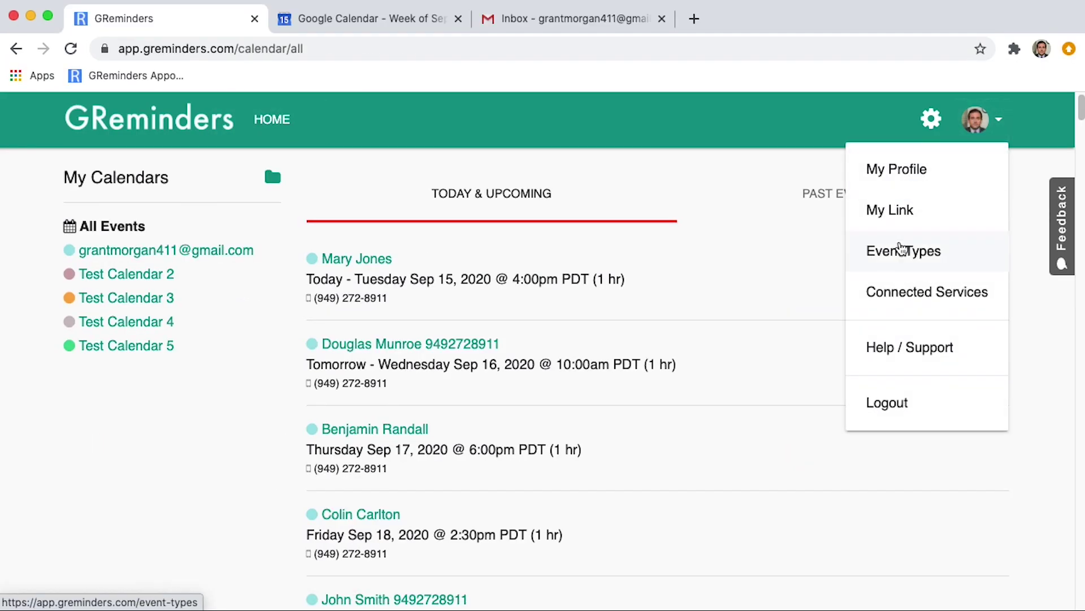
{"action": "left_click", "coordinate": [900, 258]}
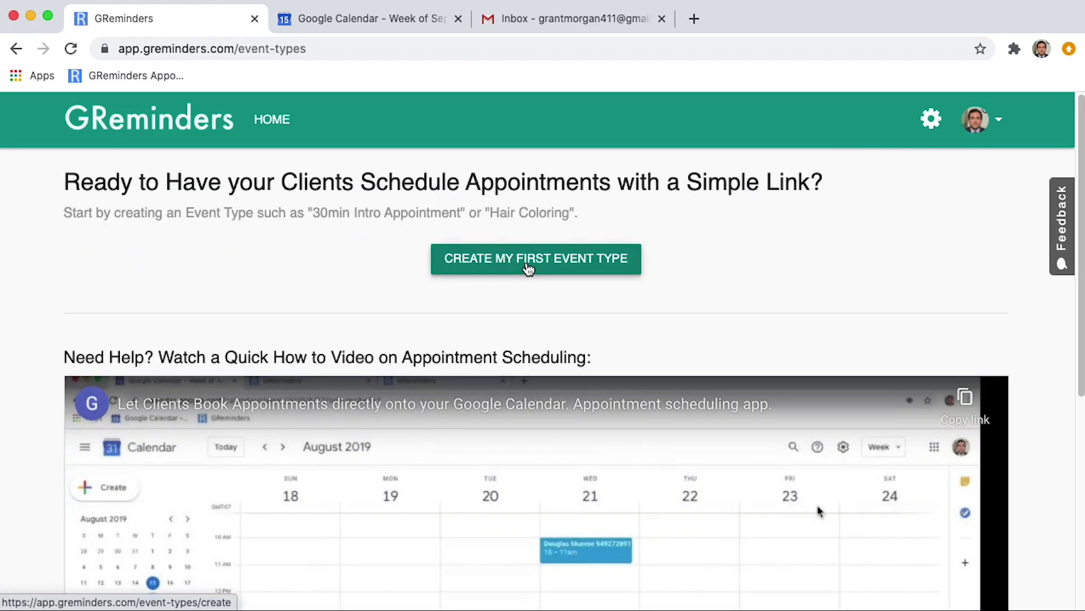
Create the first event type named 'Financial Review', described 'Your Intital Review of Your Financial Goals'.
{"action": "left_click", "coordinate": [529, 266]}
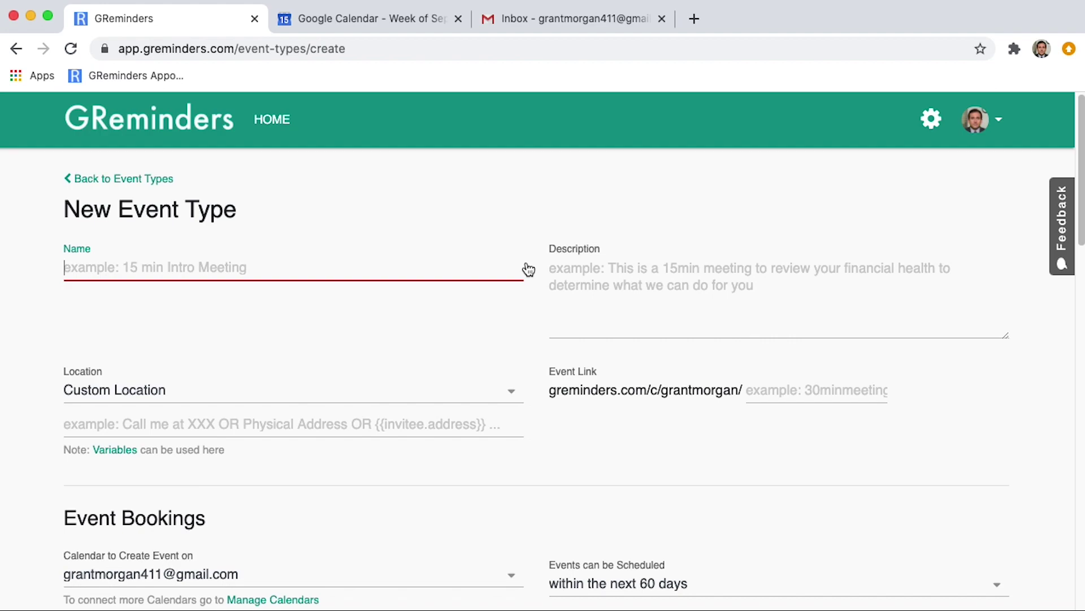
{"action": "type", "text": "Financial Review"}
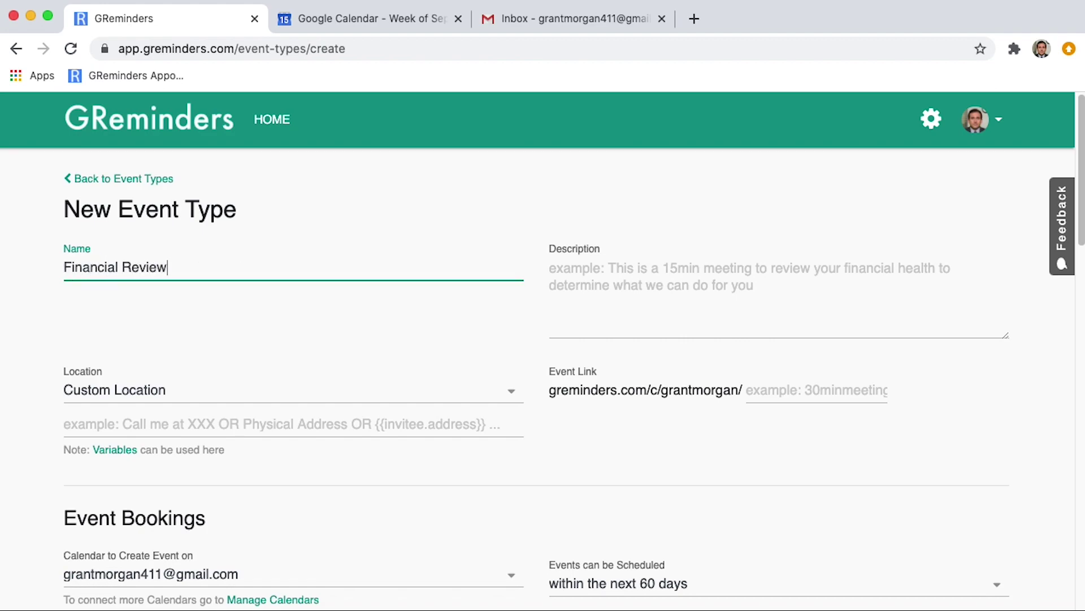
{"action": "left_click", "coordinate": [560, 271]}
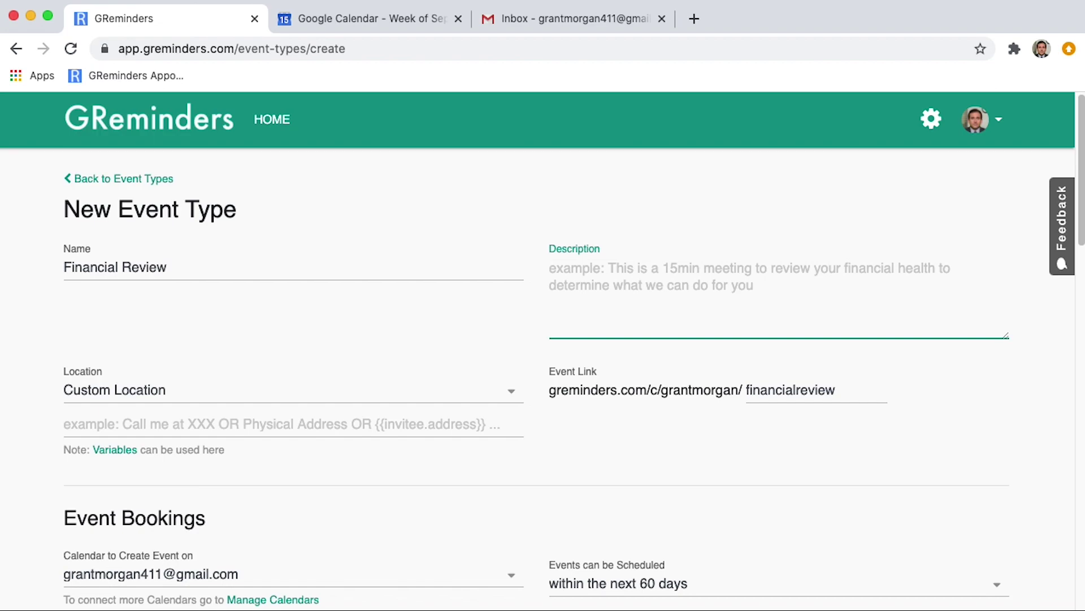
{"action": "type", "text": "Your In"}
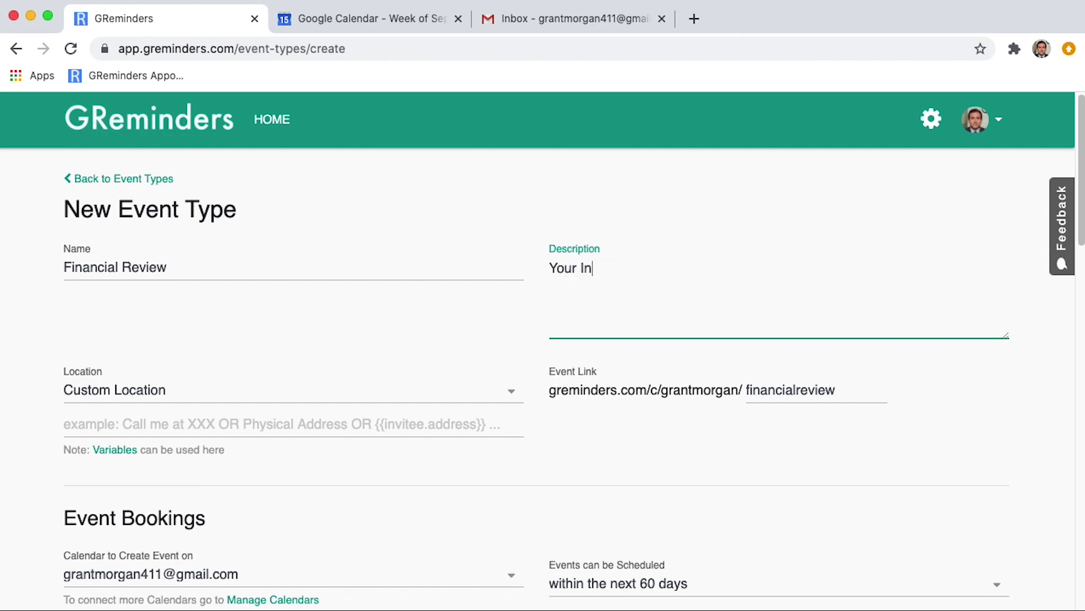
{"action": "type", "text": "tital Review of Your F"}
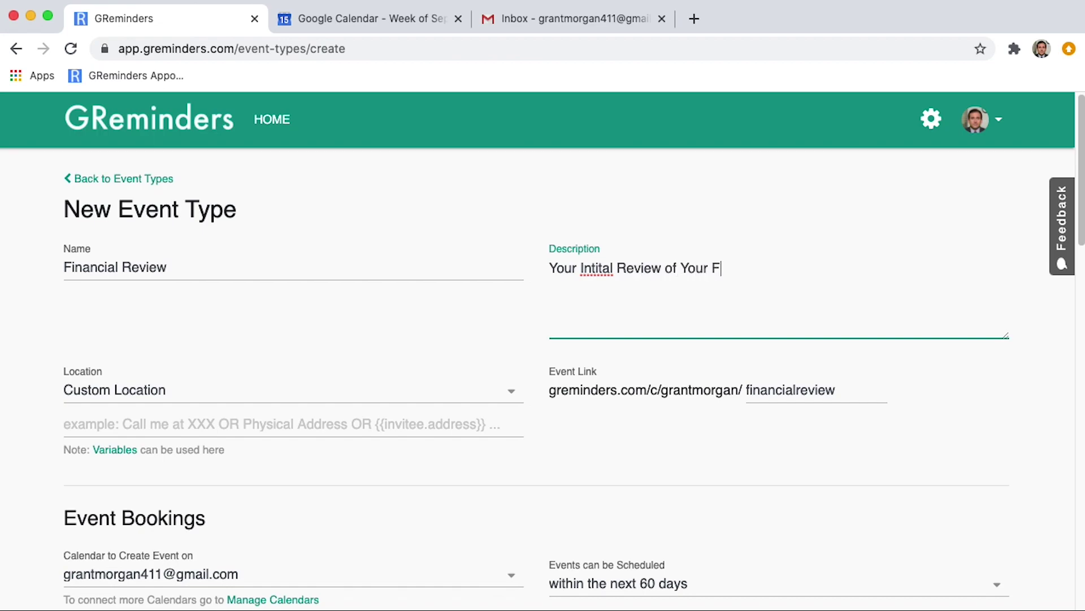
{"action": "type", "text": "inancial Goals"}
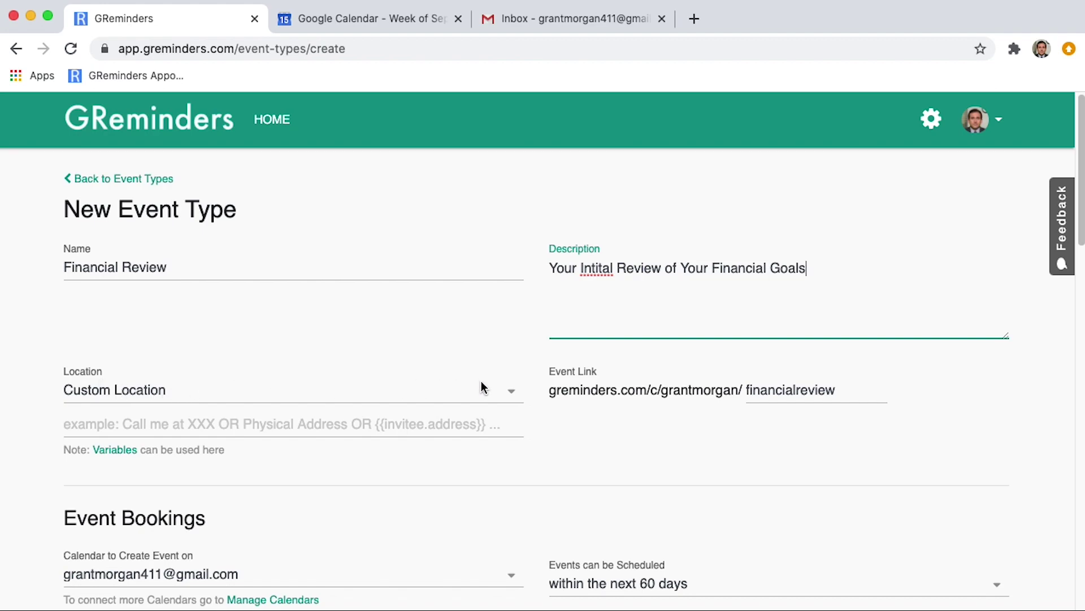
Choose Zoom as the Financial Review event's location.
{"action": "left_click", "coordinate": [510, 393]}
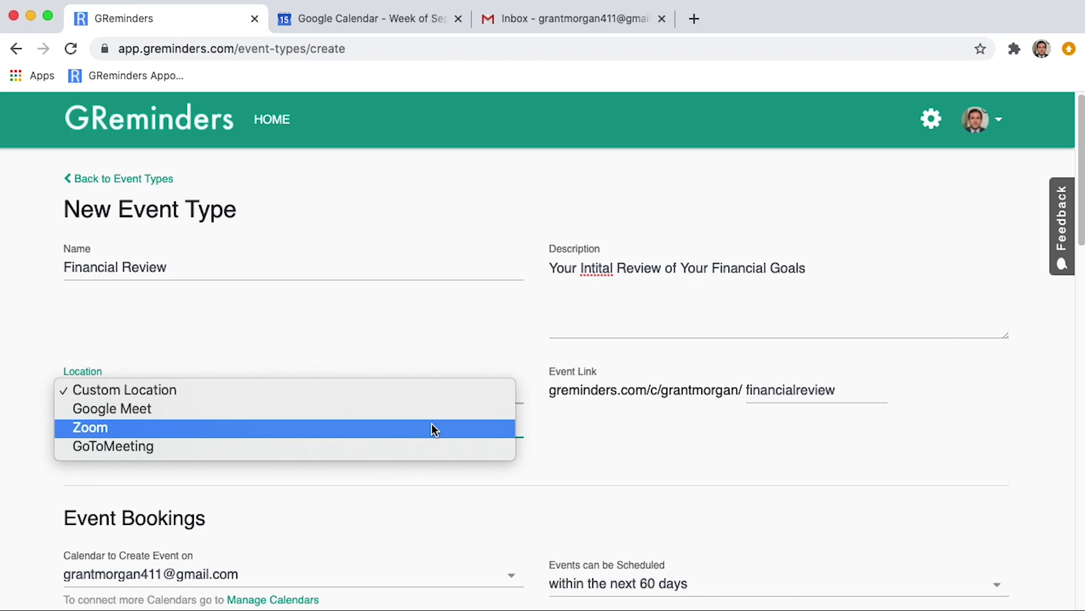
{"action": "left_click", "coordinate": [433, 429]}
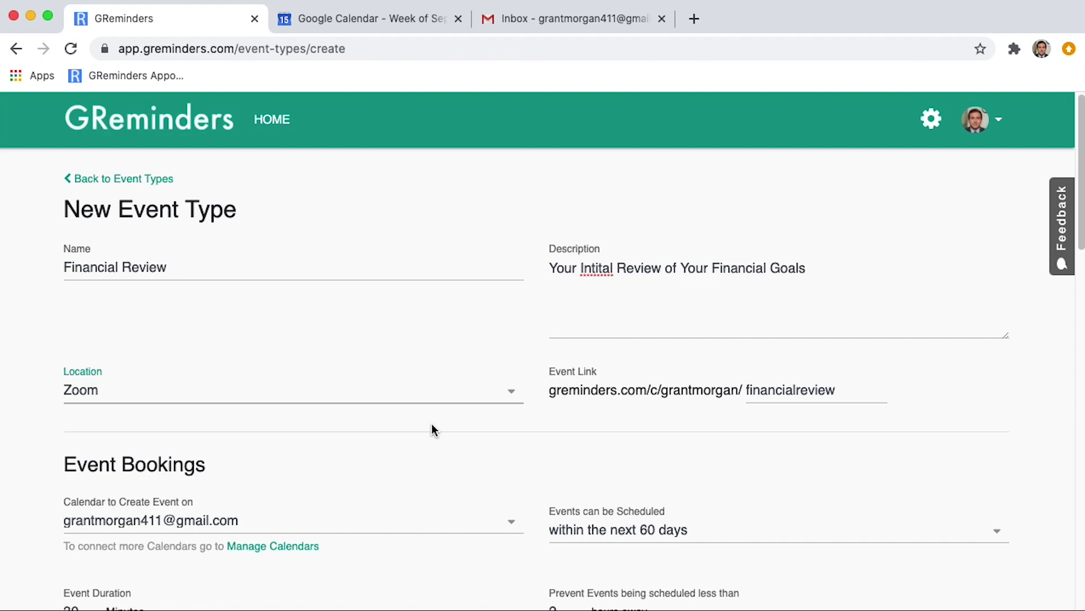
{"action": "scroll", "coordinate": [432, 424], "scroll_direction": "down", "scroll_amount": 3}
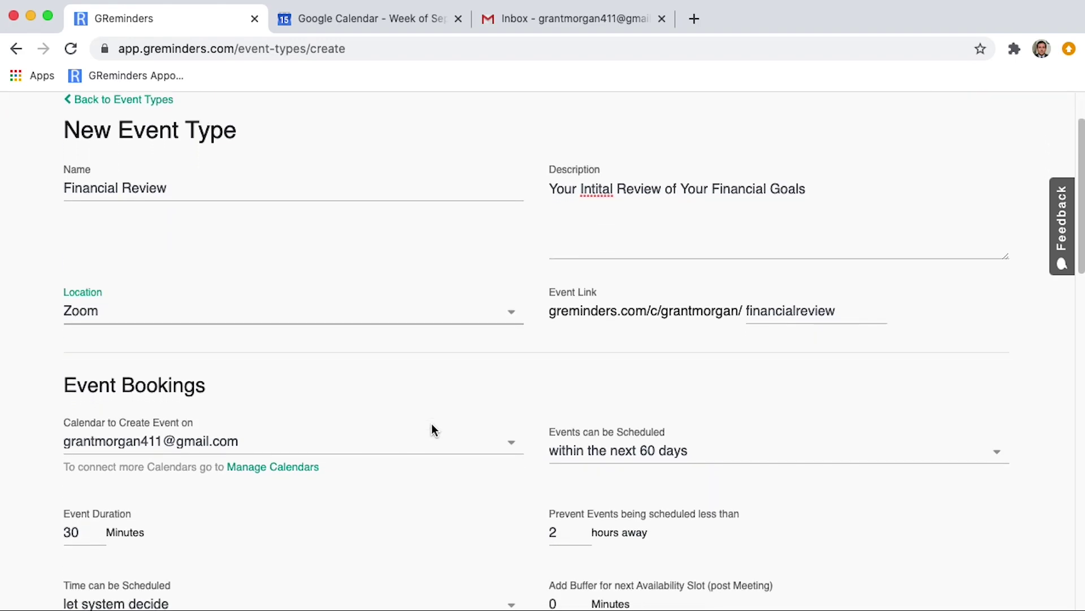
{"action": "scroll", "coordinate": [432, 430], "scroll_direction": "down", "scroll_amount": 2}
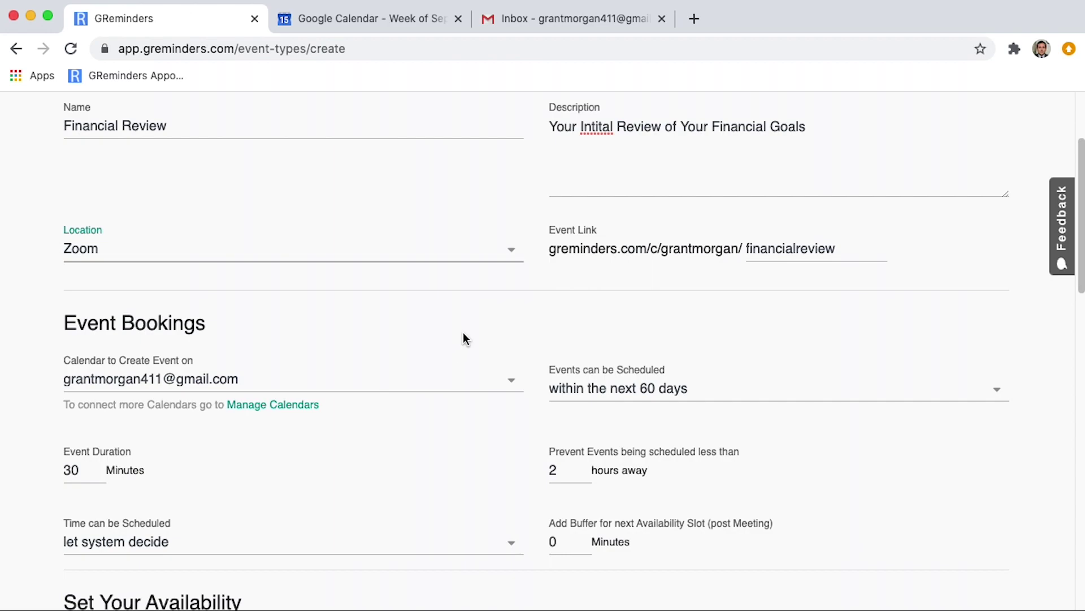
Keep the main account calendar as the calendar that receives bookings.
{"action": "left_click", "coordinate": [514, 384]}
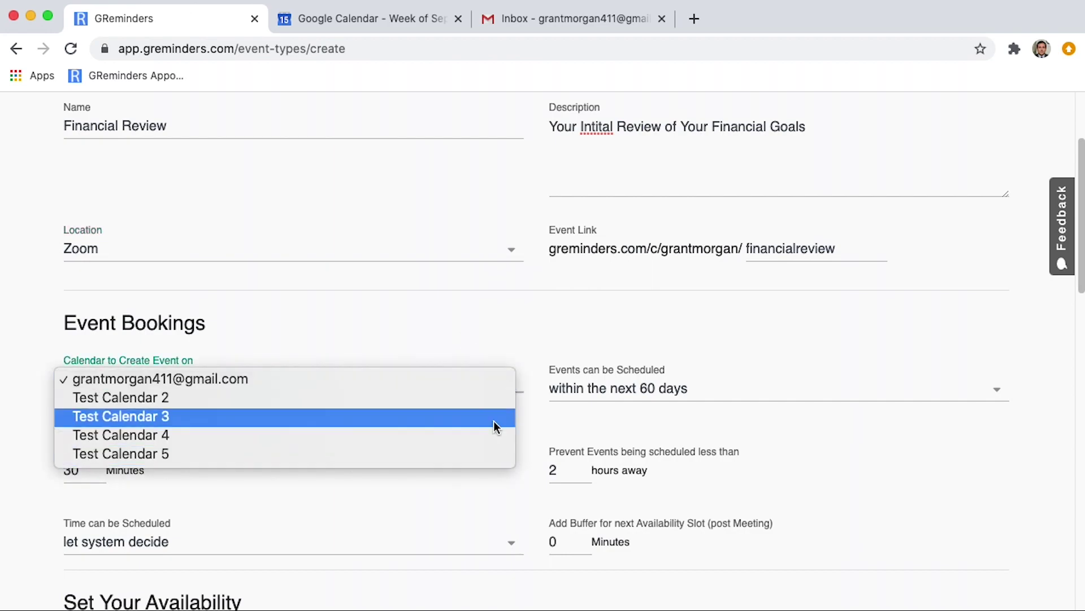
{"action": "left_click", "coordinate": [493, 385]}
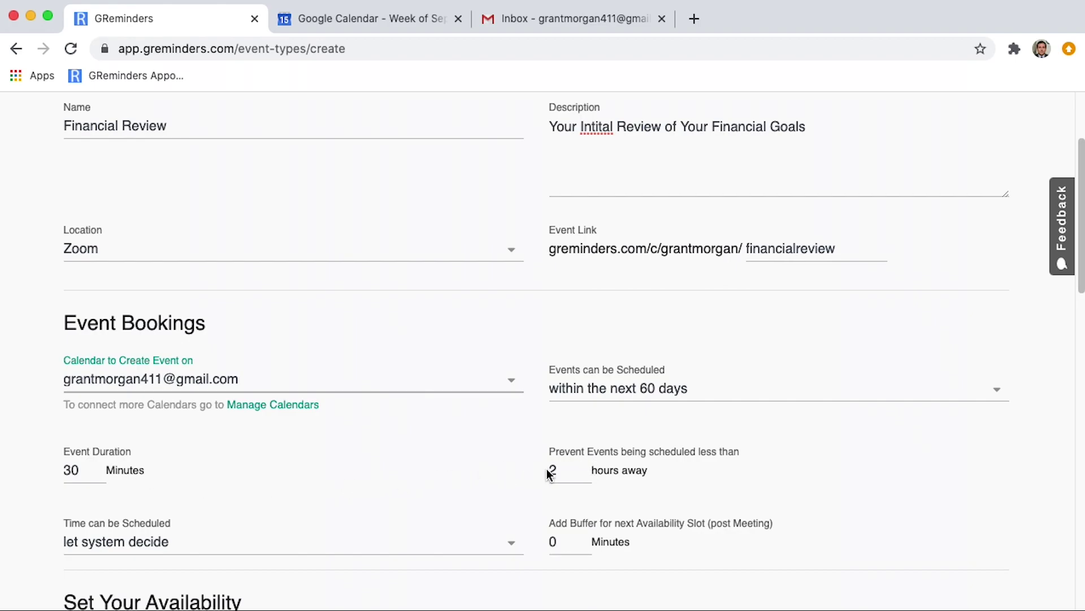
{"action": "scroll", "coordinate": [551, 469], "scroll_direction": "down", "scroll_amount": 5}
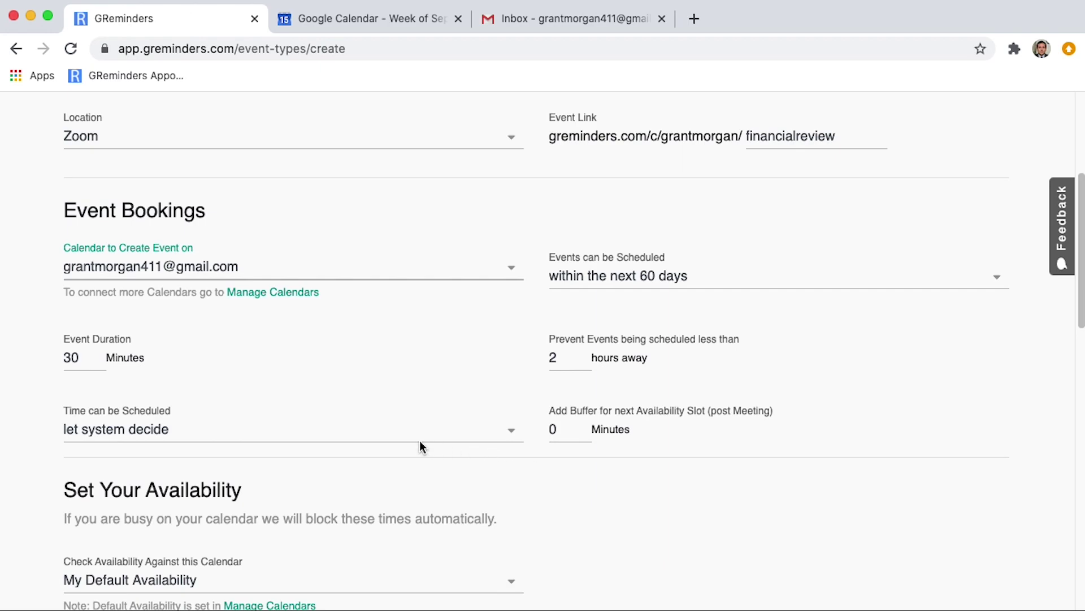
{"action": "scroll", "coordinate": [419, 446], "scroll_direction": "down", "scroll_amount": 3}
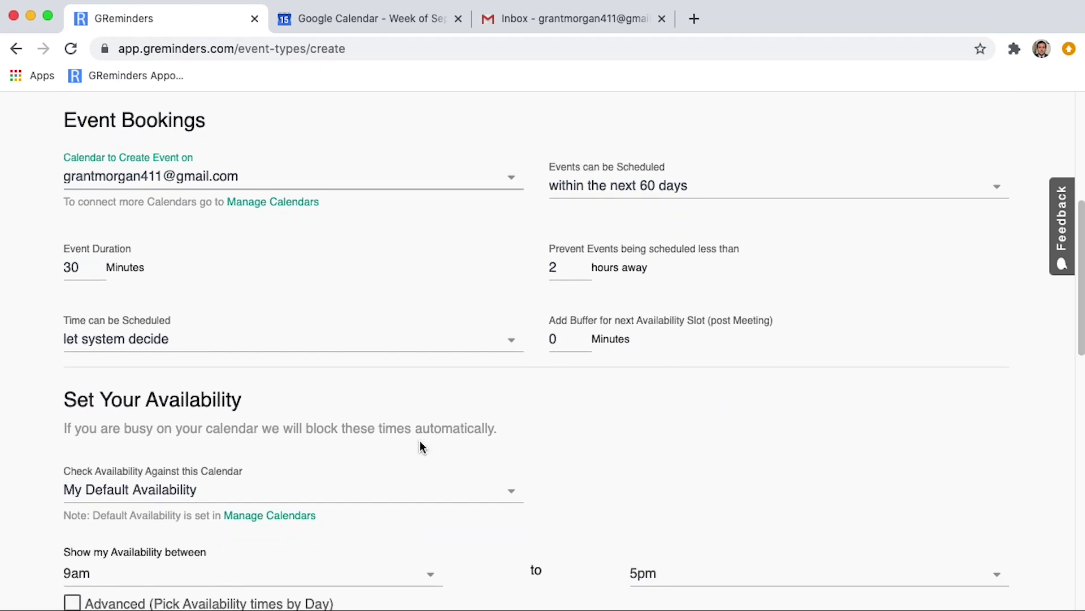
{"action": "scroll", "coordinate": [419, 446], "scroll_direction": "down", "scroll_amount": 2}
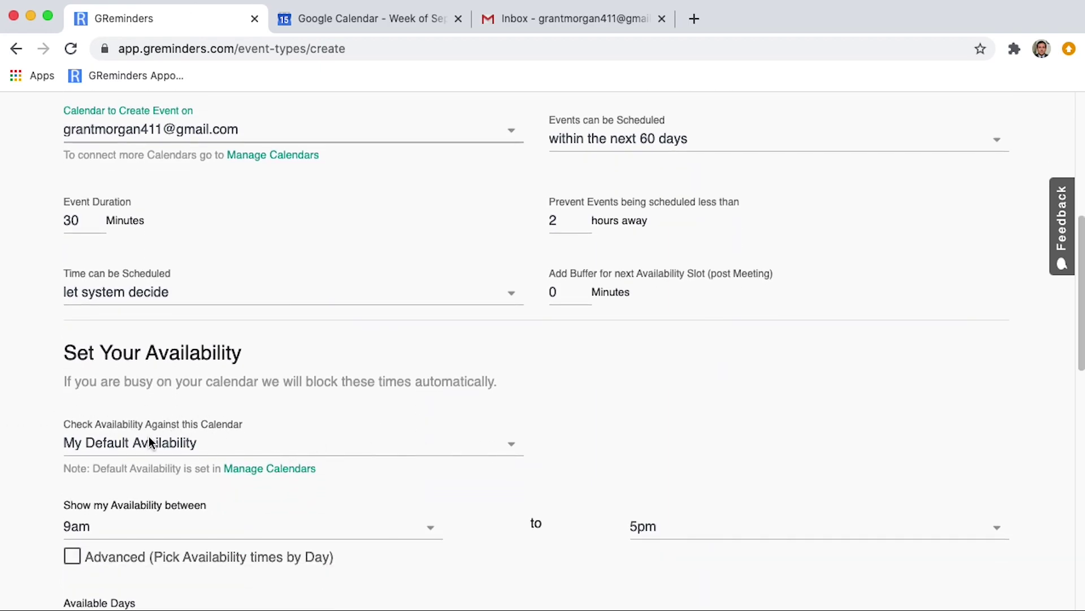
Keep My Default Availability for availability checks, then view and close the calendar sync settings.
{"action": "left_click", "coordinate": [512, 443]}
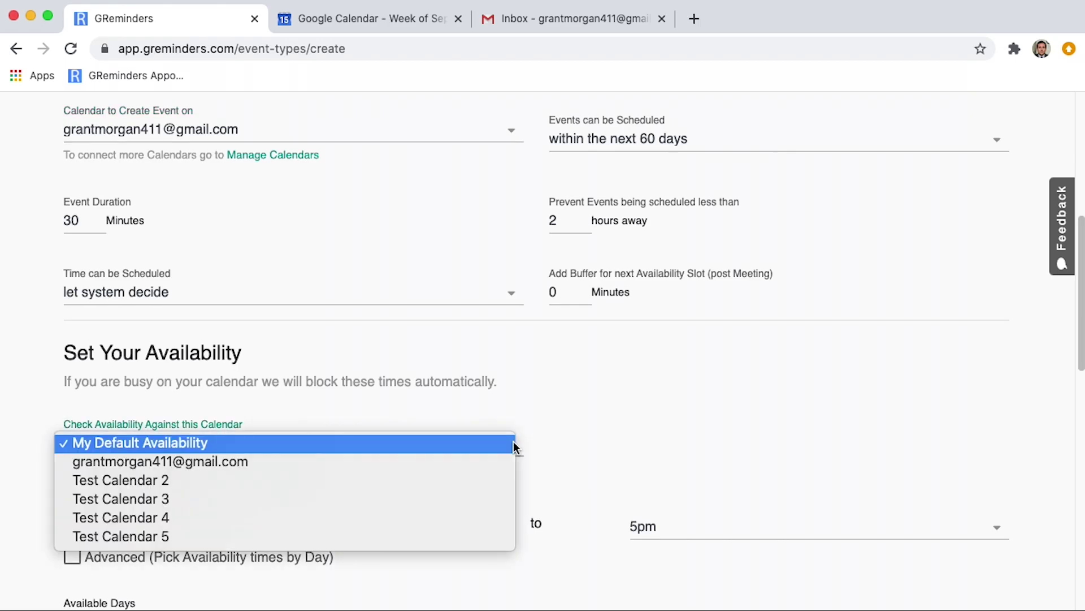
{"action": "left_click", "coordinate": [513, 444]}
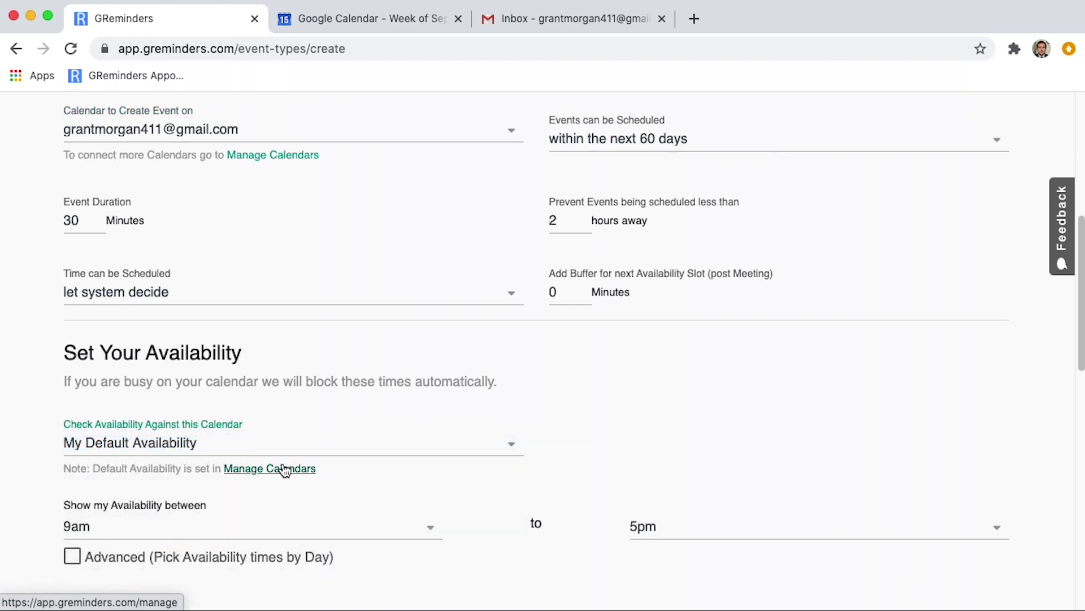
{"action": "left_click", "coordinate": [284, 469]}
{"action": "scroll", "coordinate": [810, 292], "scroll_direction": "down", "scroll_amount": 2}
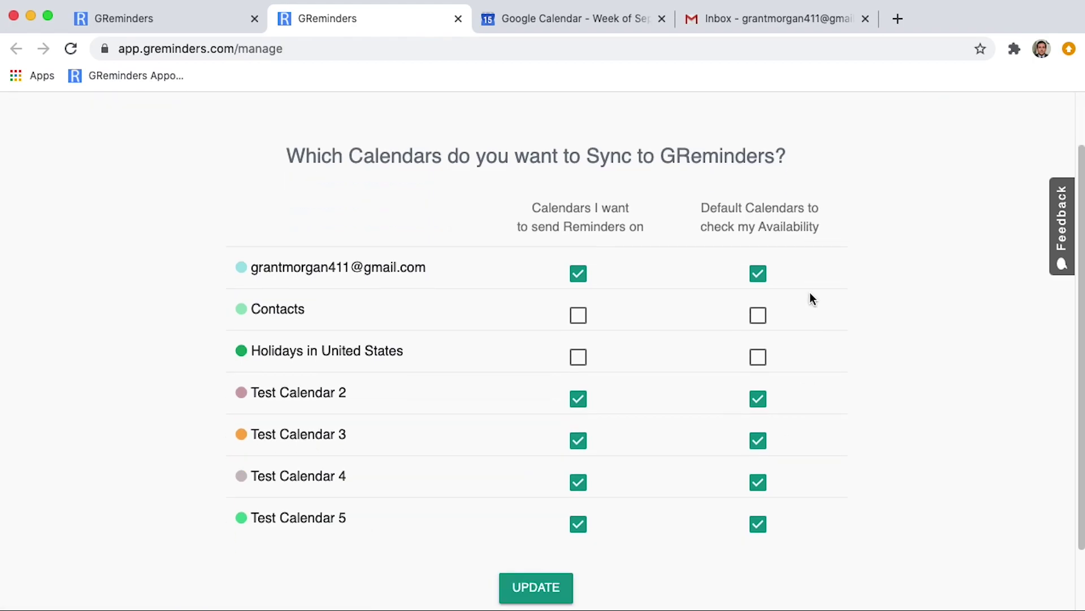
{"action": "scroll", "coordinate": [810, 294], "scroll_direction": "down", "scroll_amount": 2}
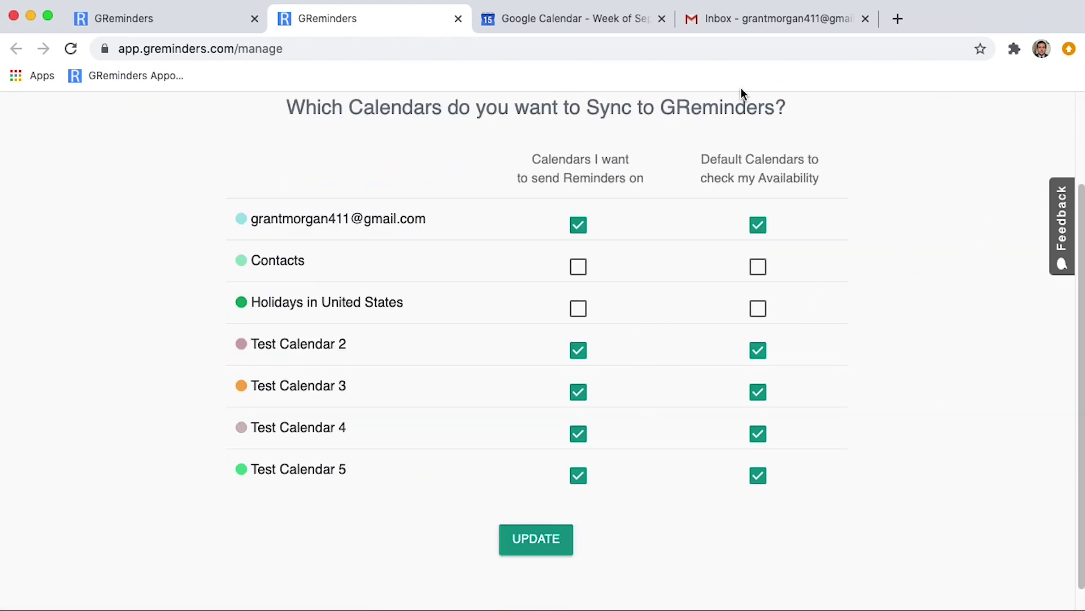
{"action": "left_click", "coordinate": [459, 19]}
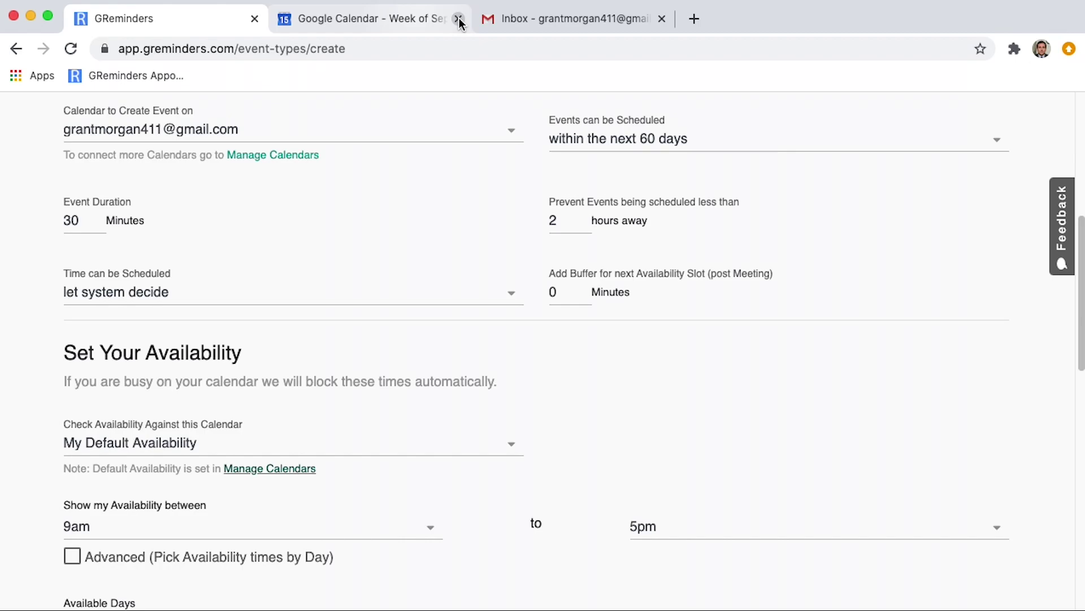
Enable per-day availability with Wednesday ending at 1pm and Friday ending at 3pm.
{"action": "scroll", "coordinate": [467, 416], "scroll_direction": "down", "scroll_amount": 5}
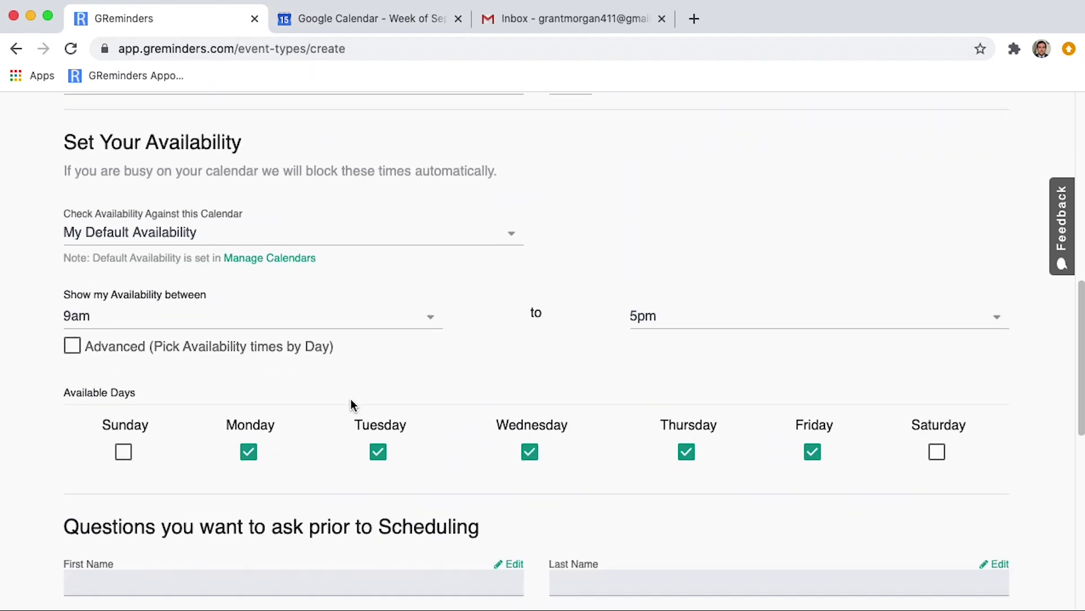
{"action": "left_click", "coordinate": [86, 349]}
{"action": "scroll", "coordinate": [528, 385], "scroll_direction": "down", "scroll_amount": 2}
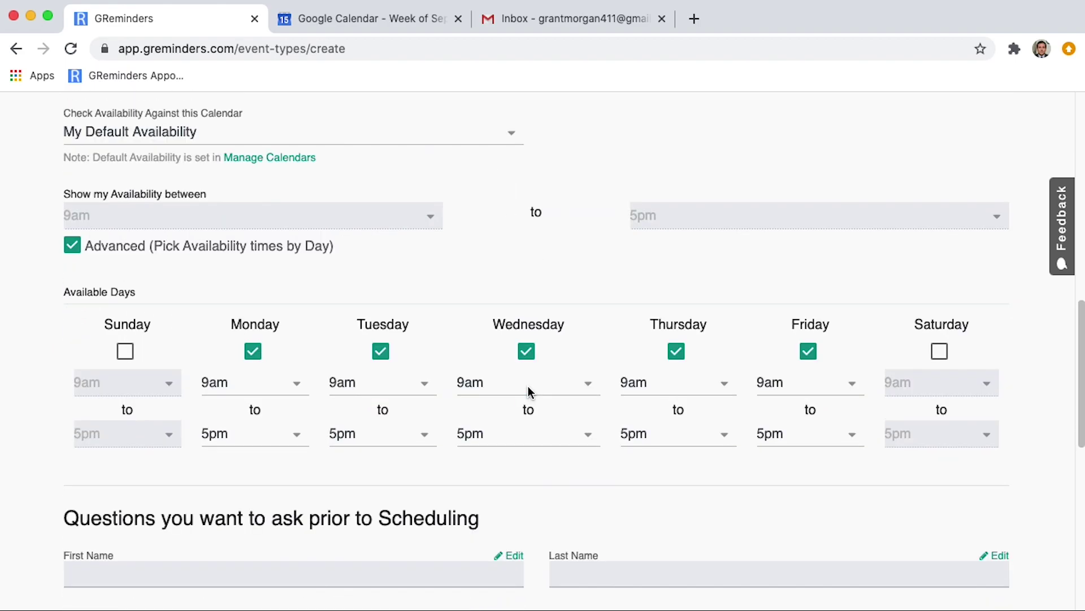
{"action": "left_click", "coordinate": [520, 432]}
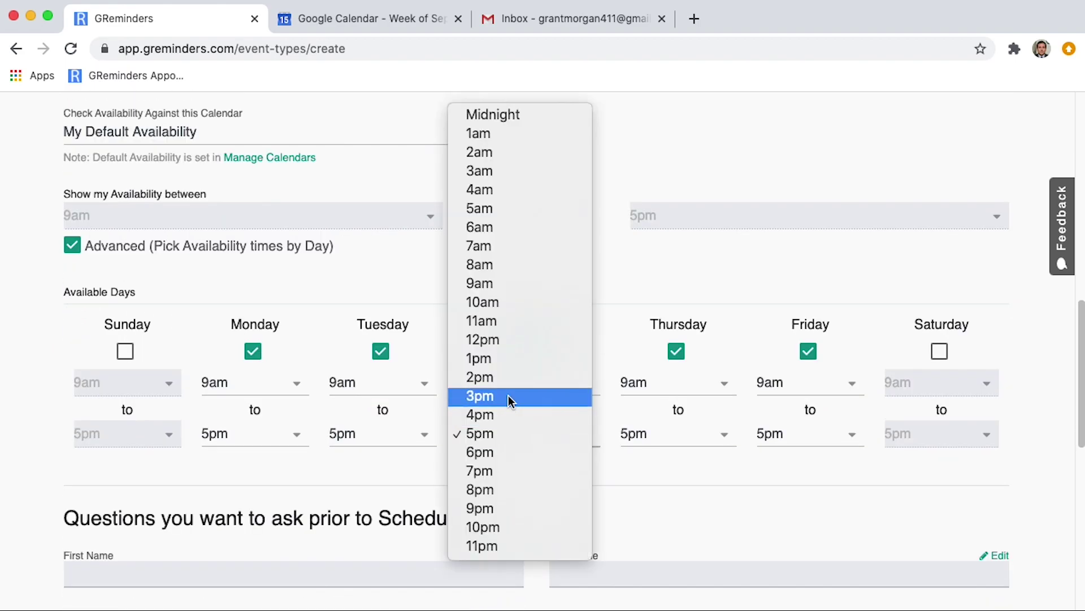
{"action": "left_click", "coordinate": [496, 356]}
{"action": "left_click", "coordinate": [798, 436]}
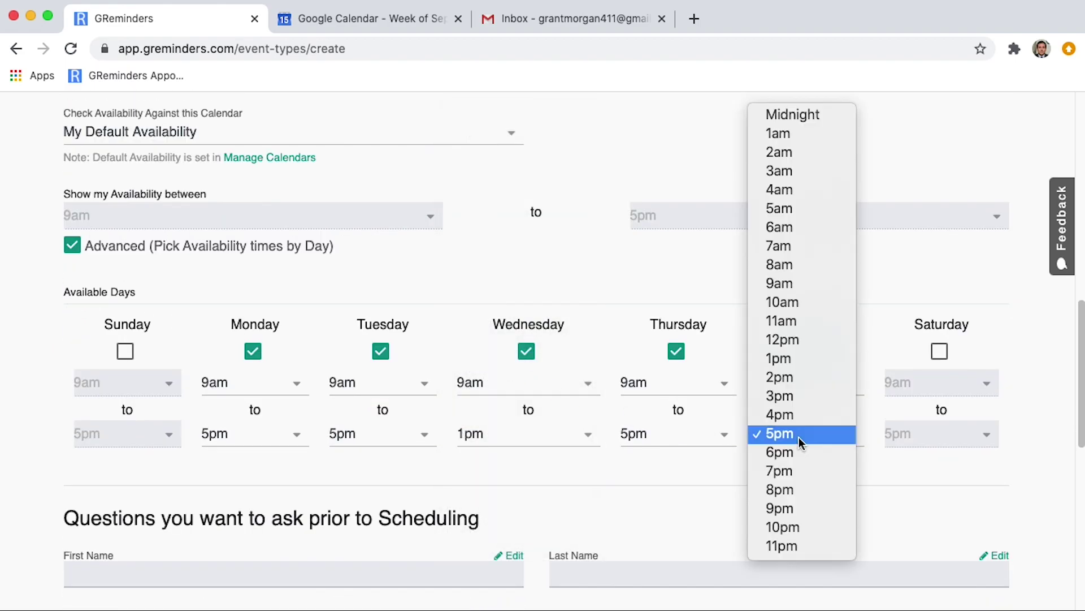
{"action": "left_click", "coordinate": [797, 397]}
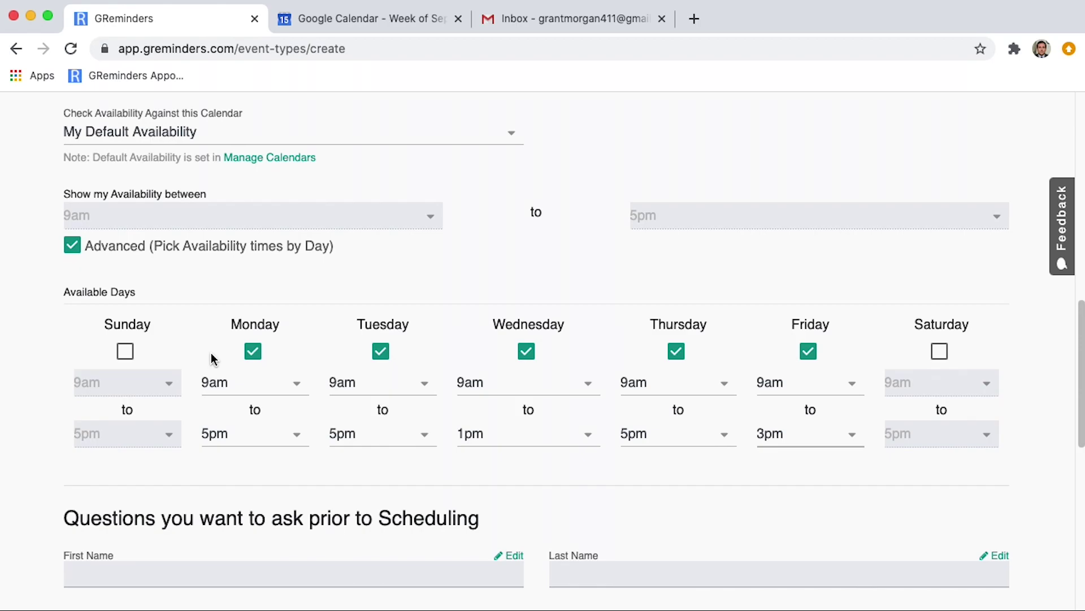
{"action": "scroll", "coordinate": [212, 359], "scroll_direction": "down", "scroll_amount": 6}
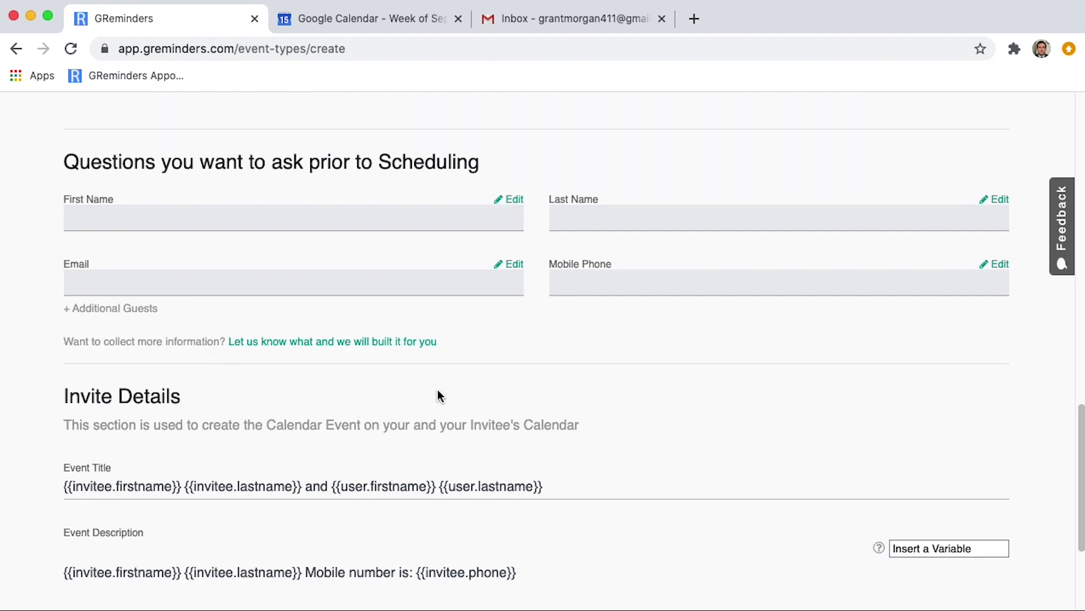
Scroll past the Questions and Invite Details sections and save the Financial Review event type.
{"action": "scroll", "coordinate": [571, 398], "scroll_direction": "down", "scroll_amount": 1}
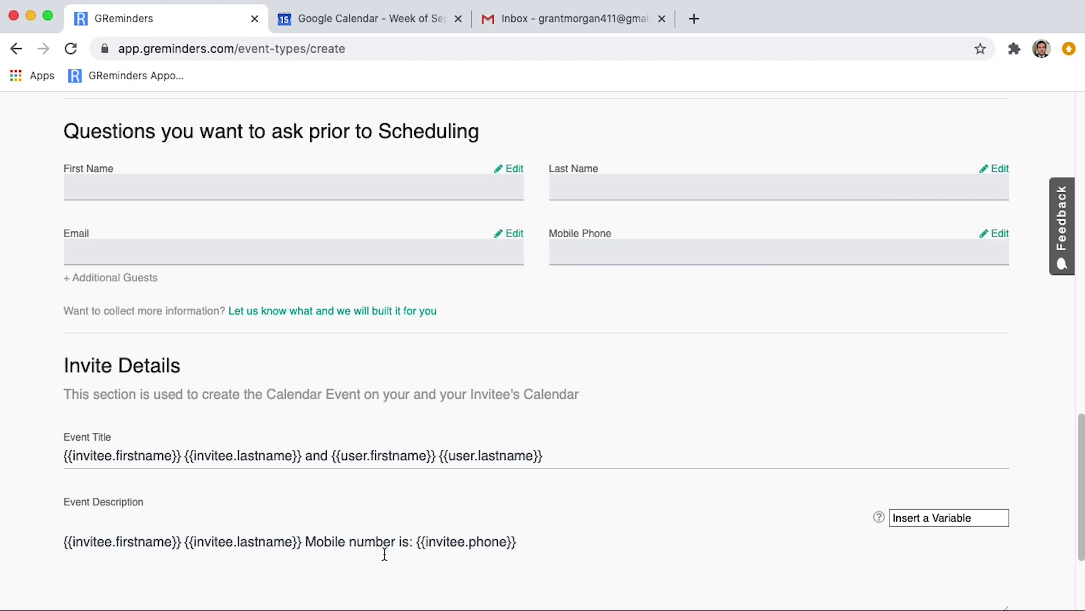
{"action": "scroll", "coordinate": [848, 515], "scroll_direction": "down", "scroll_amount": 2}
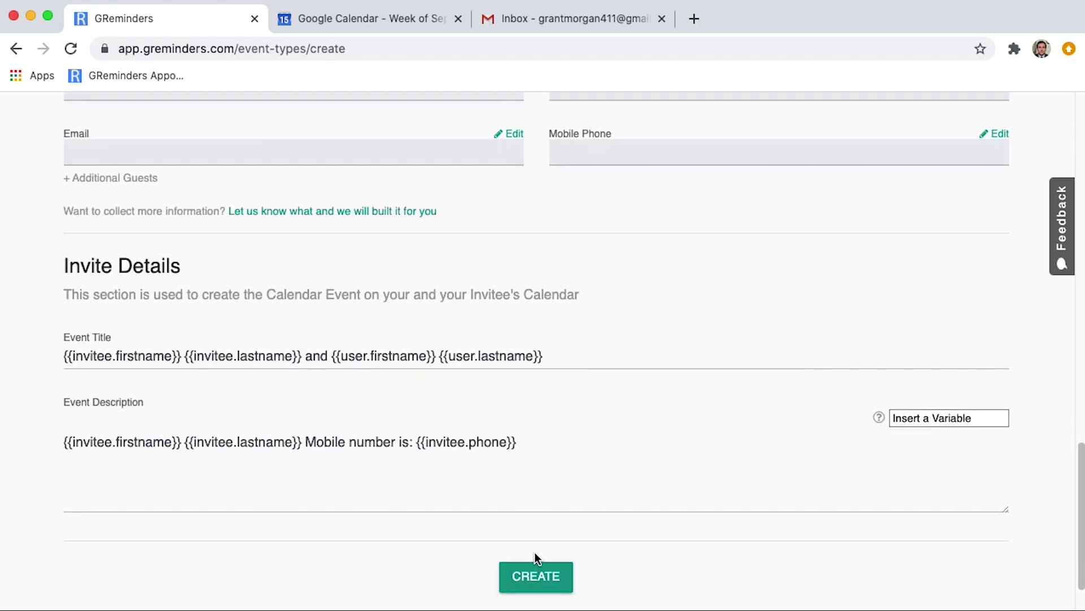
{"action": "left_click", "coordinate": [537, 577]}
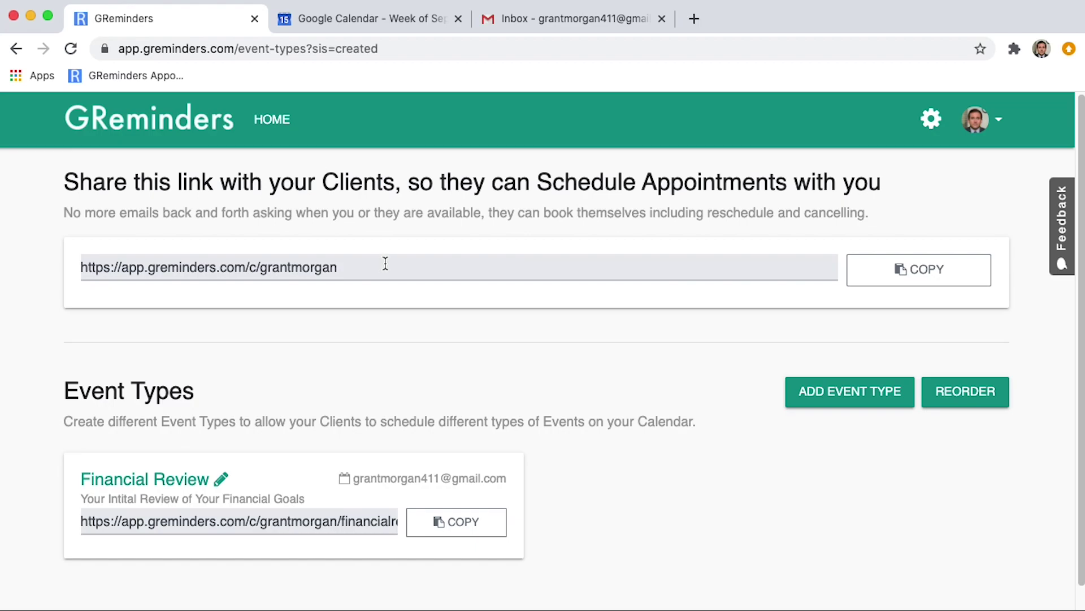
Copy the client scheduling link to the clipboard and dismiss the confirmation notice.
{"action": "left_click", "coordinate": [927, 276]}
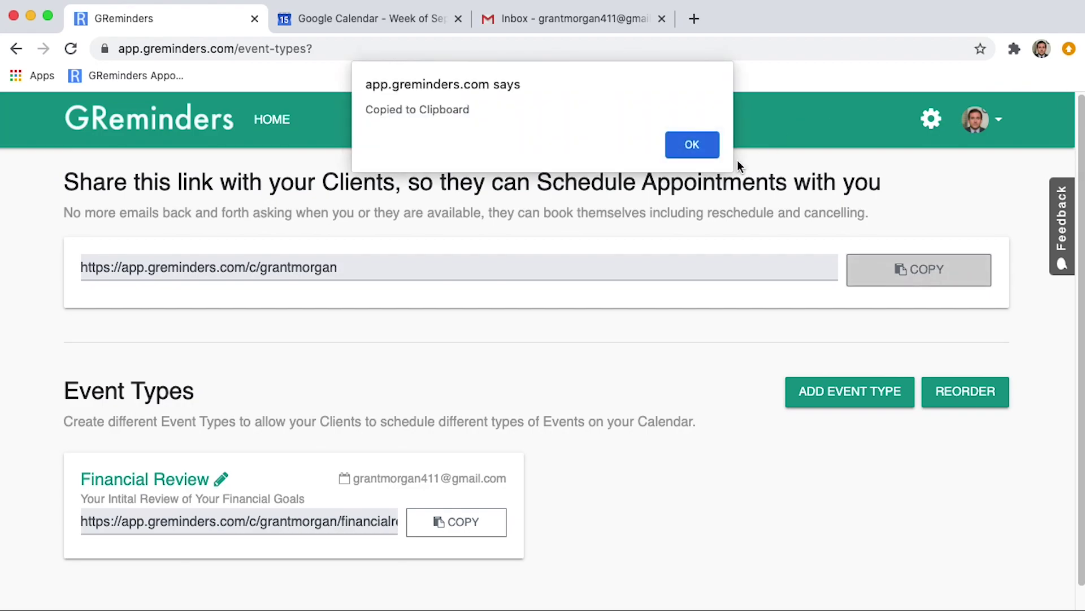
{"action": "left_click", "coordinate": [693, 143]}
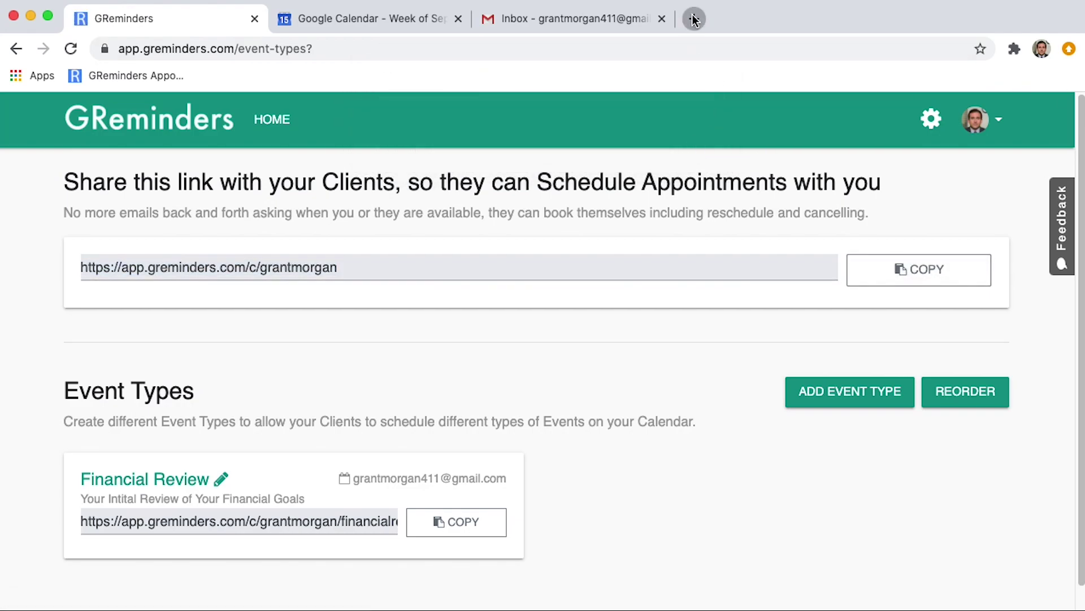
{"action": "left_click", "coordinate": [694, 18]}
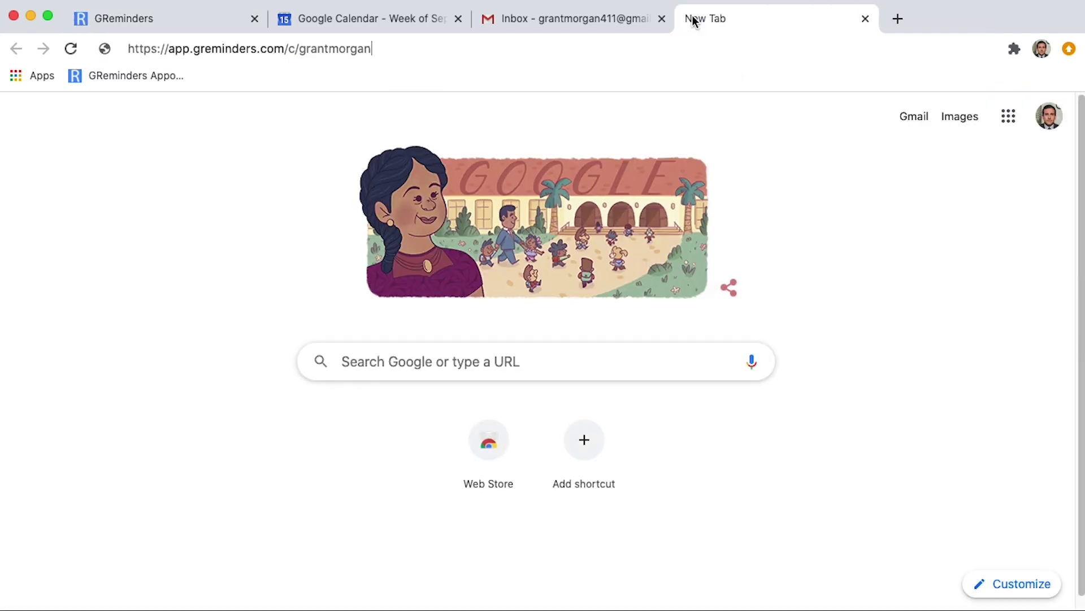
Load the pasted scheduling link, open Financial Review, and advance to the Sep 20–26 week.
{"action": "key", "text": "super+v"}
{"action": "key", "text": "Return"}
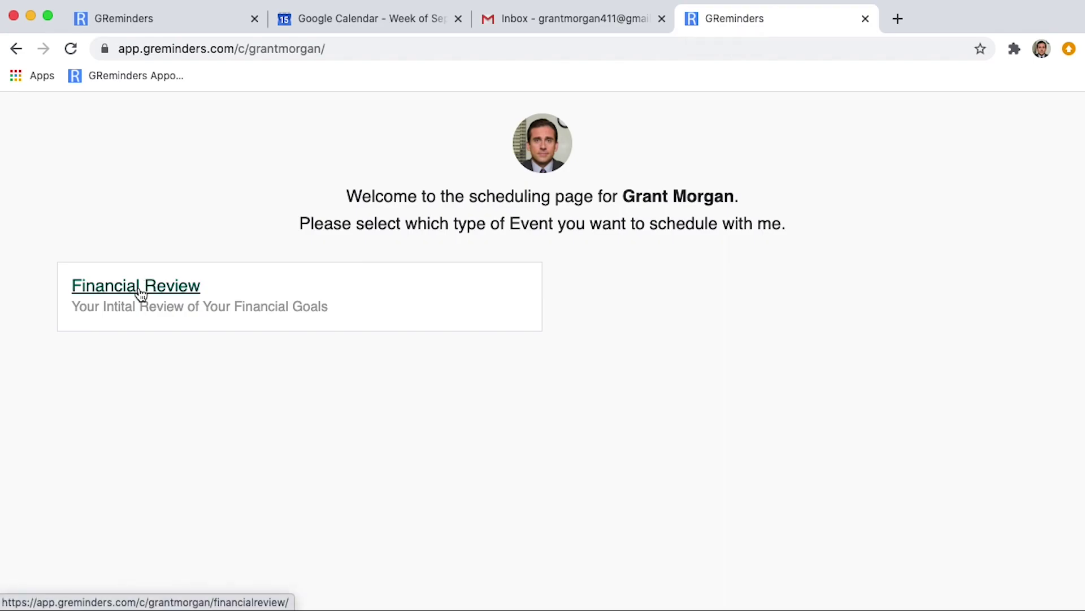
{"action": "left_click", "coordinate": [142, 294]}
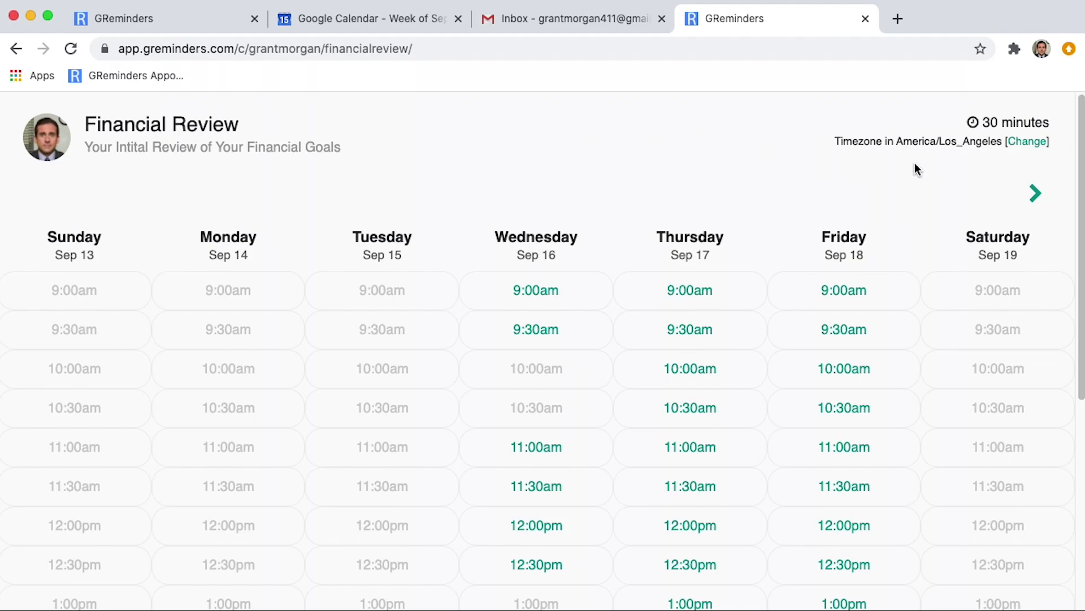
{"action": "left_click", "coordinate": [1037, 195]}
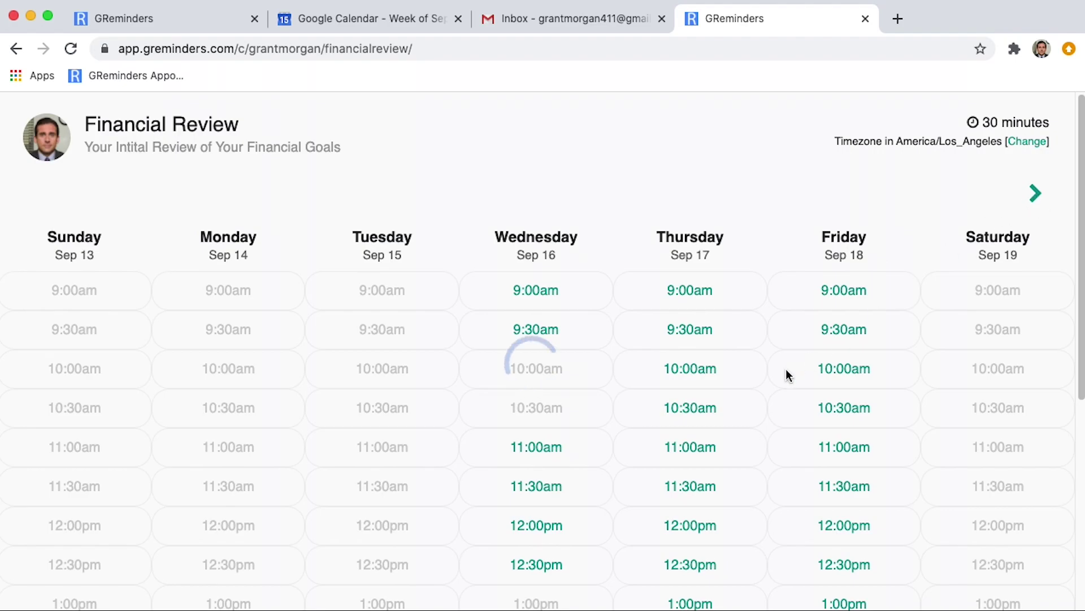
Book the Thursday Sep 24 10:00am slot with the invitee's name, email and mobile, unticking Remember.
{"action": "left_click", "coordinate": [690, 369]}
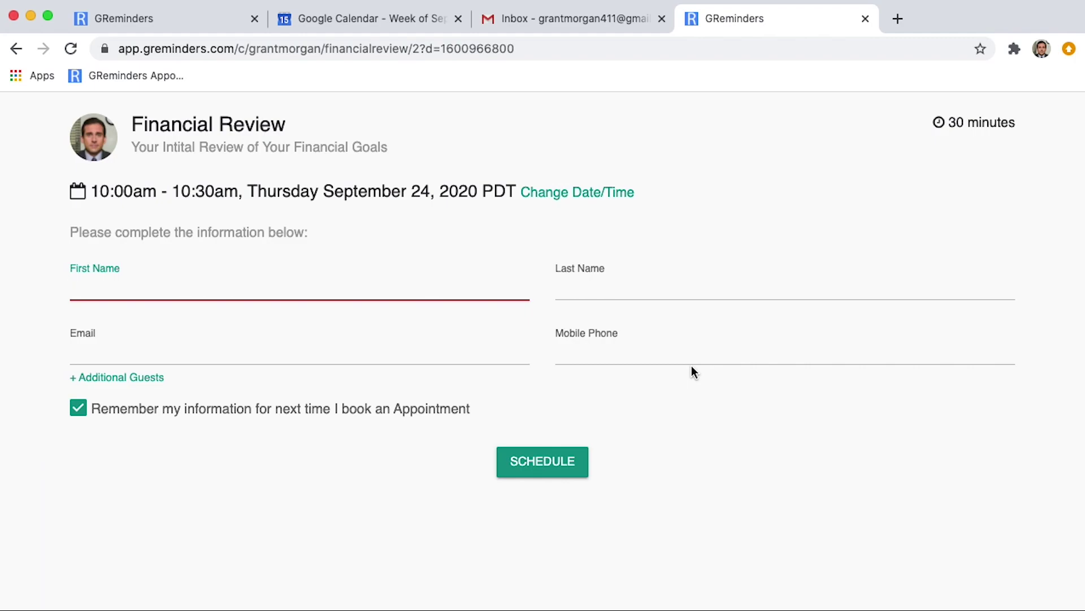
{"action": "key", "text": "Tab"}
{"action": "key", "text": "Tab"}
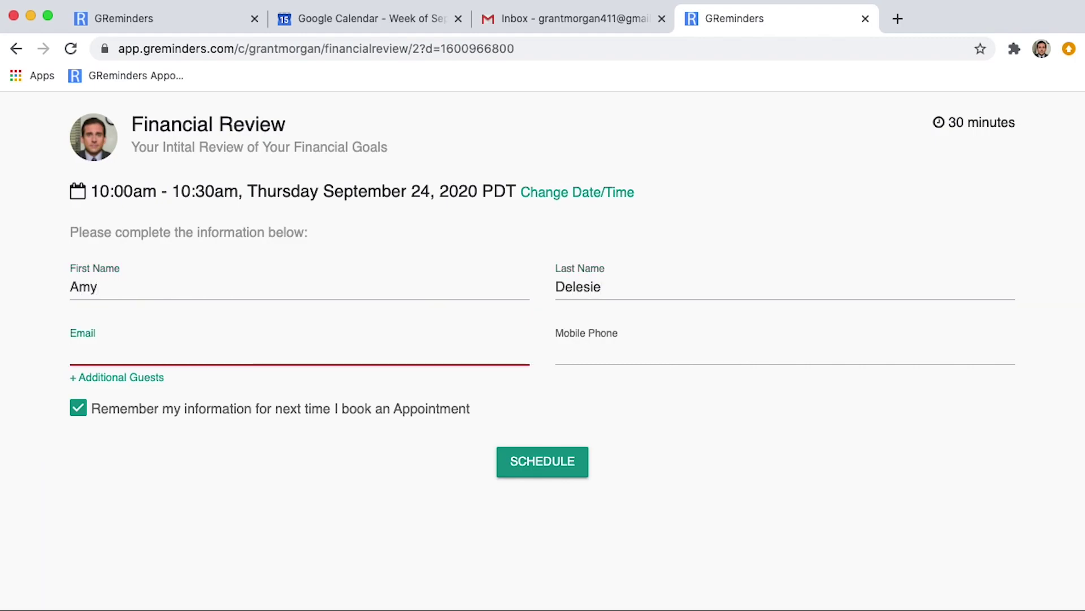
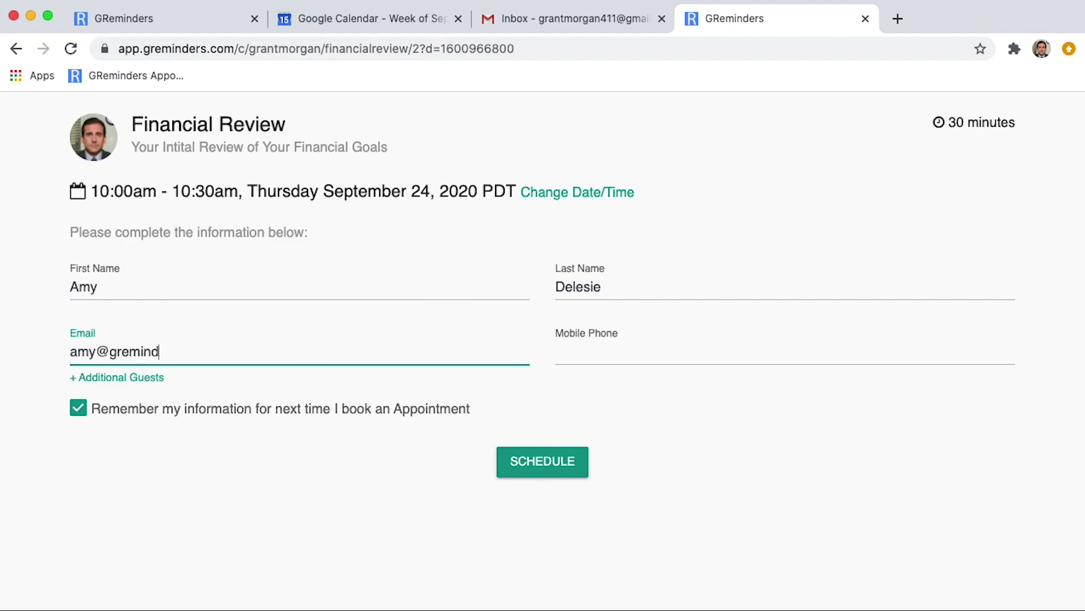
{"action": "key", "text": "Tab"}
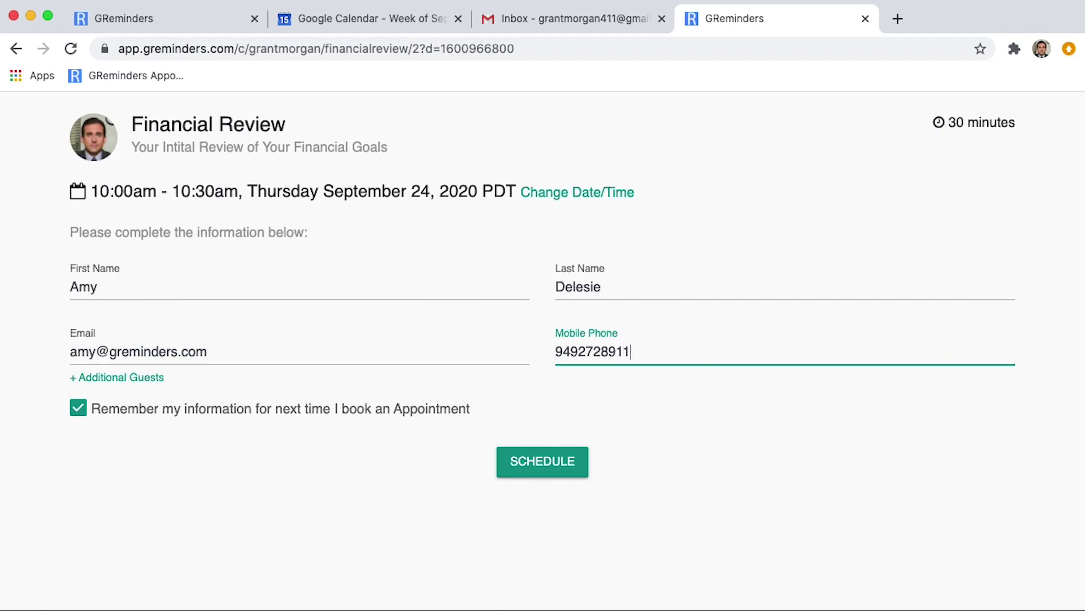
{"action": "left_click", "coordinate": [77, 409]}
{"action": "left_click", "coordinate": [547, 462]}
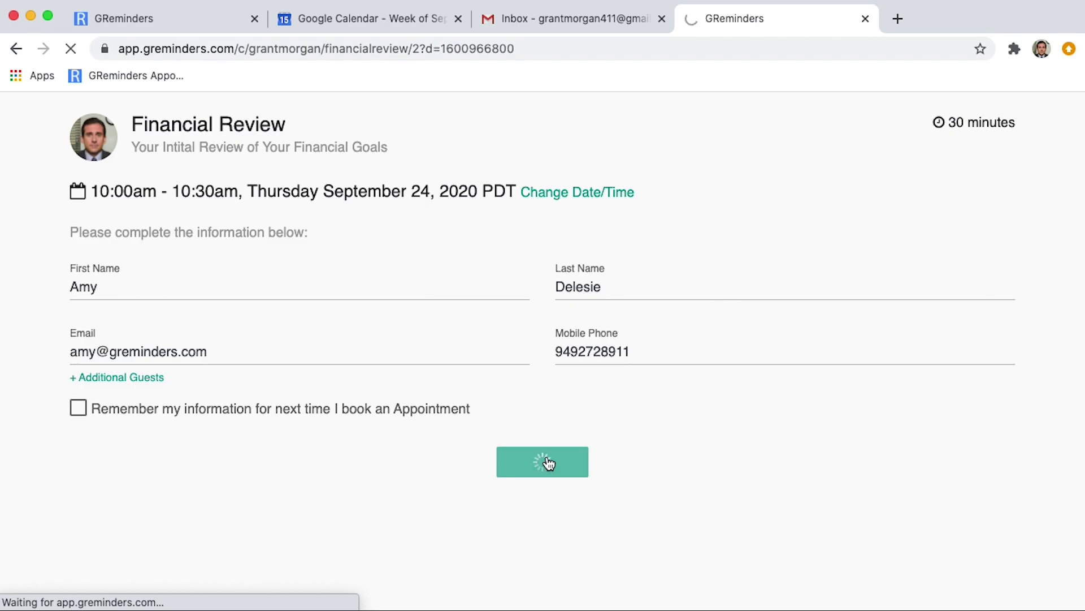
Read GReminders' New Event notification email in the Gmail inbox.
{"action": "left_click", "coordinate": [546, 20]}
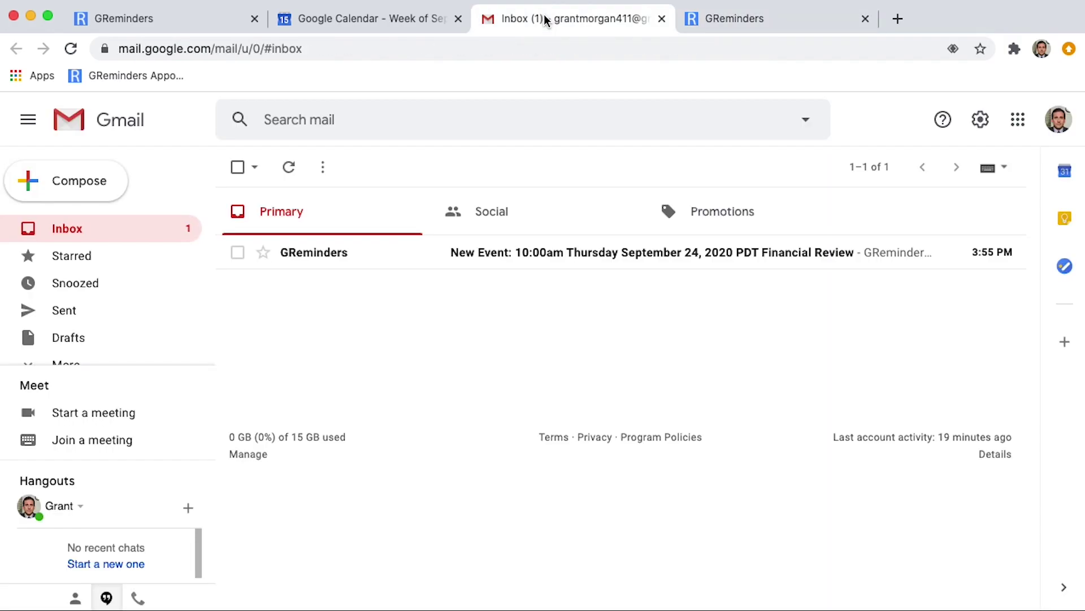
{"action": "left_click", "coordinate": [579, 252]}
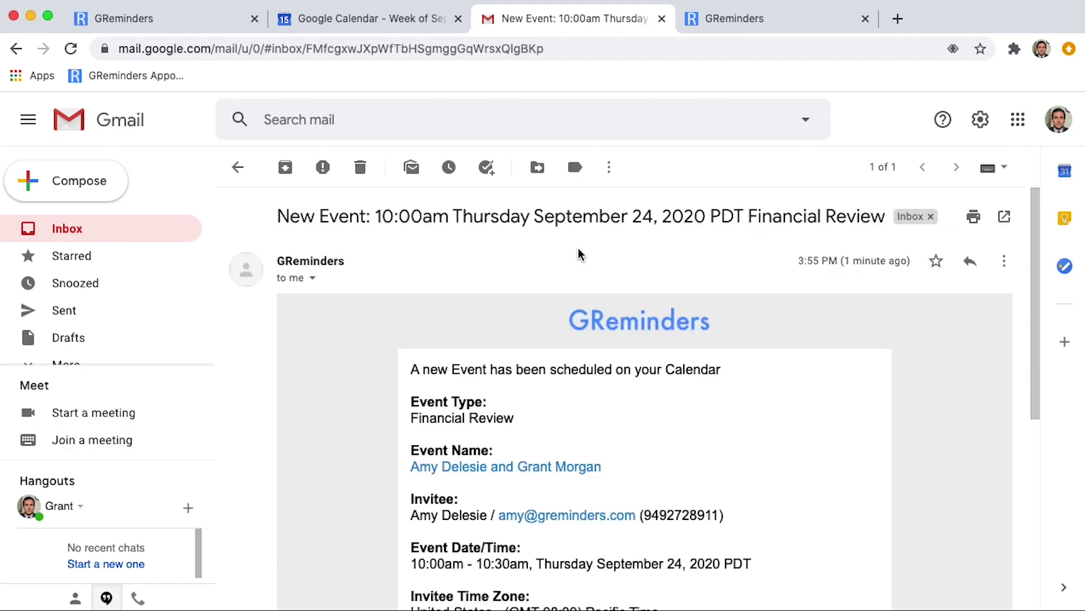
{"action": "scroll", "coordinate": [725, 286], "scroll_direction": "down", "scroll_amount": 1}
{"action": "scroll", "coordinate": [726, 290], "scroll_direction": "down", "scroll_amount": 5}
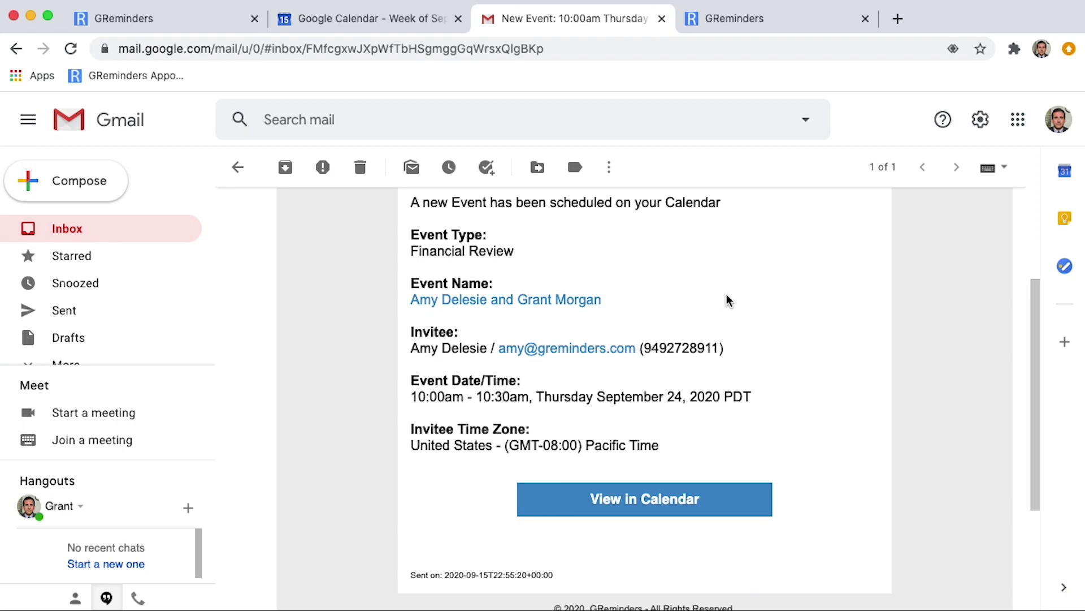
{"action": "key", "text": "ctrl+shift+Tab"}
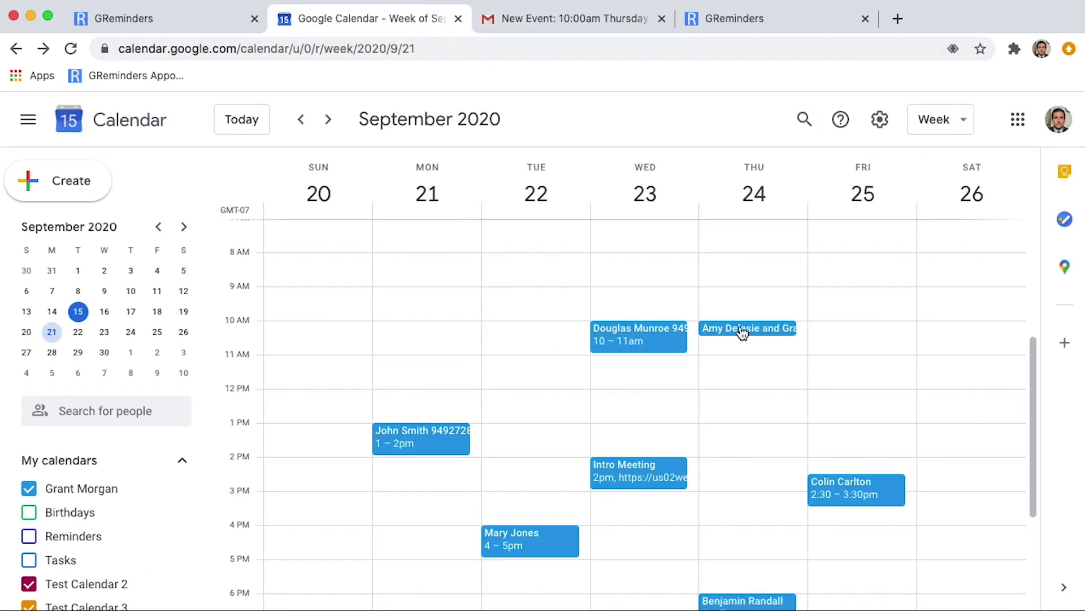
Show the Thursday 10 AM booking's details with its Join Zoom Meeting link.
{"action": "left_click", "coordinate": [741, 332]}
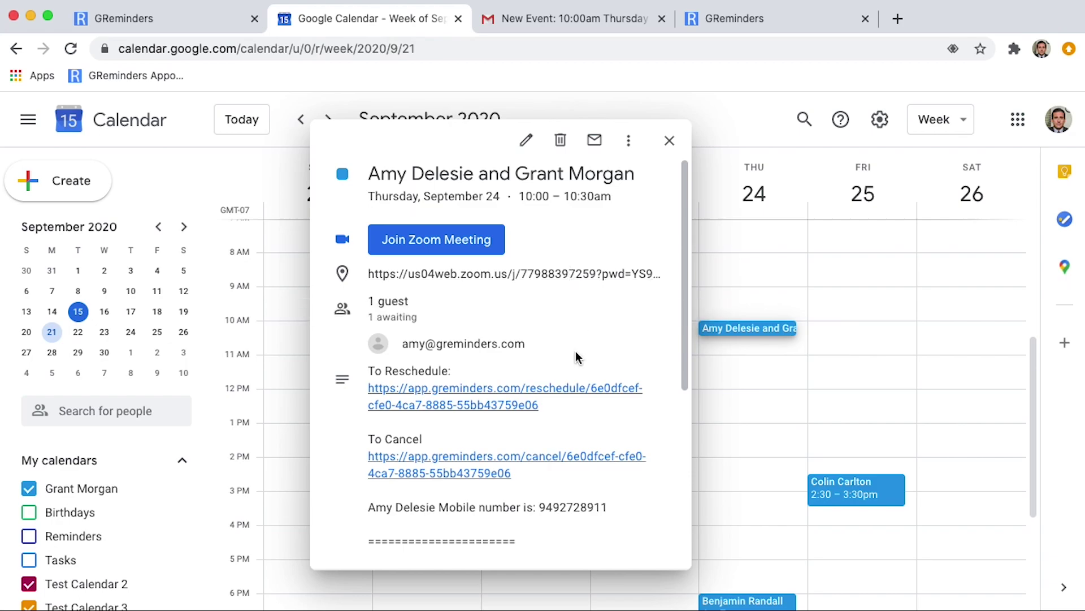
Return to GReminders Home and scroll through the Today & Upcoming events list.
{"action": "left_click", "coordinate": [166, 25]}
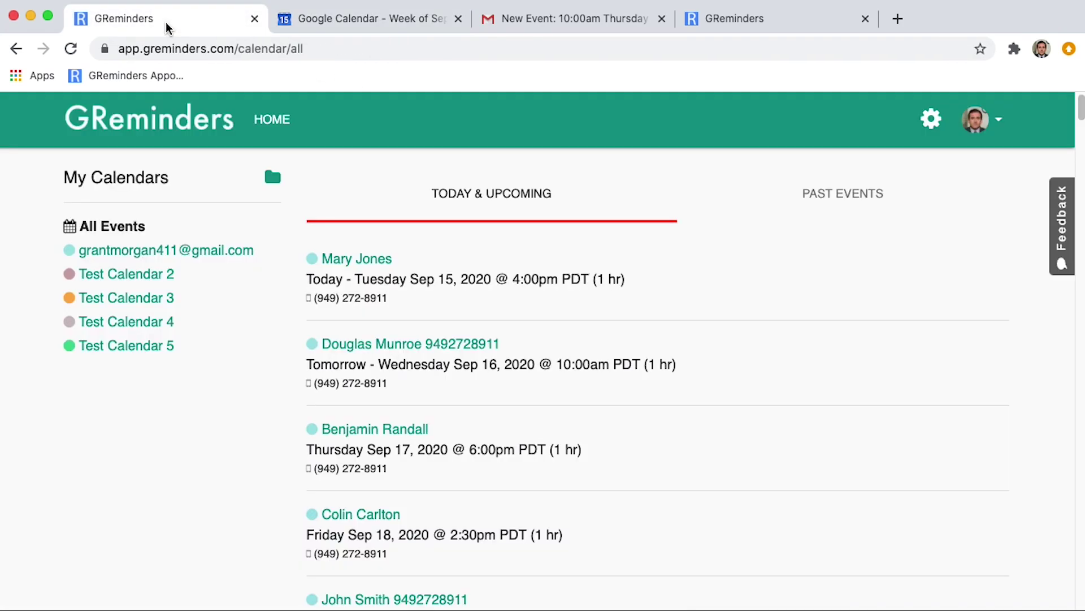
{"action": "left_click", "coordinate": [264, 131]}
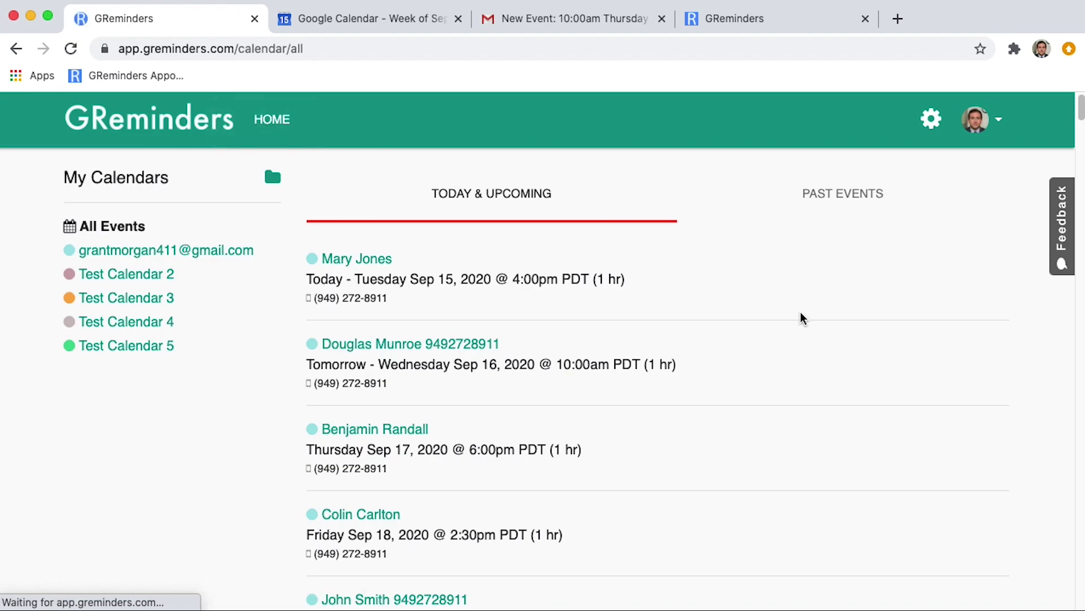
{"action": "scroll", "coordinate": [797, 323], "scroll_direction": "down", "scroll_amount": 3}
{"action": "scroll", "coordinate": [796, 320], "scroll_direction": "down", "scroll_amount": 5}
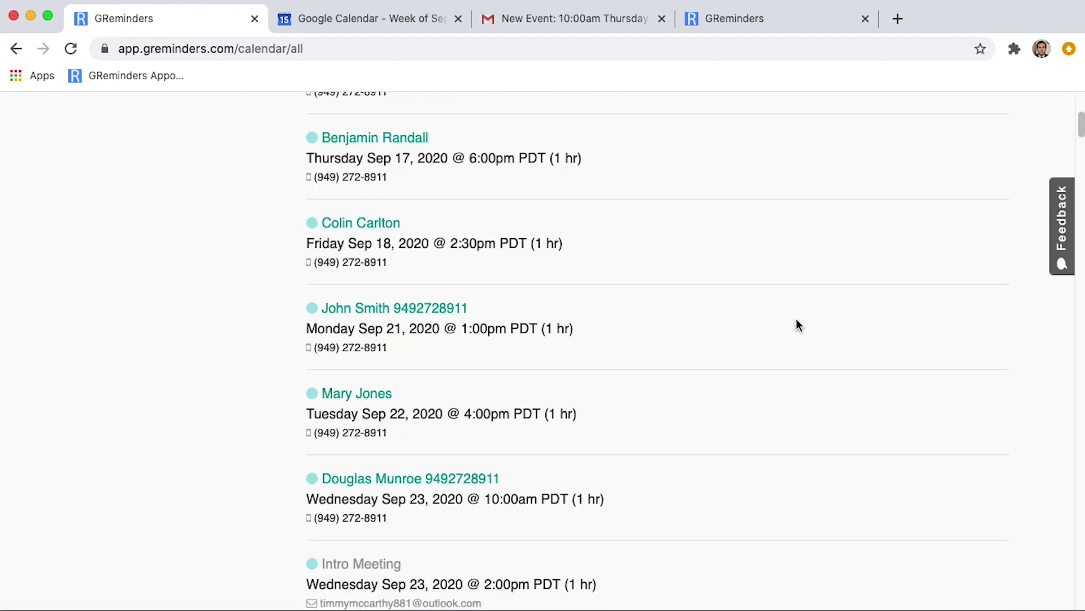